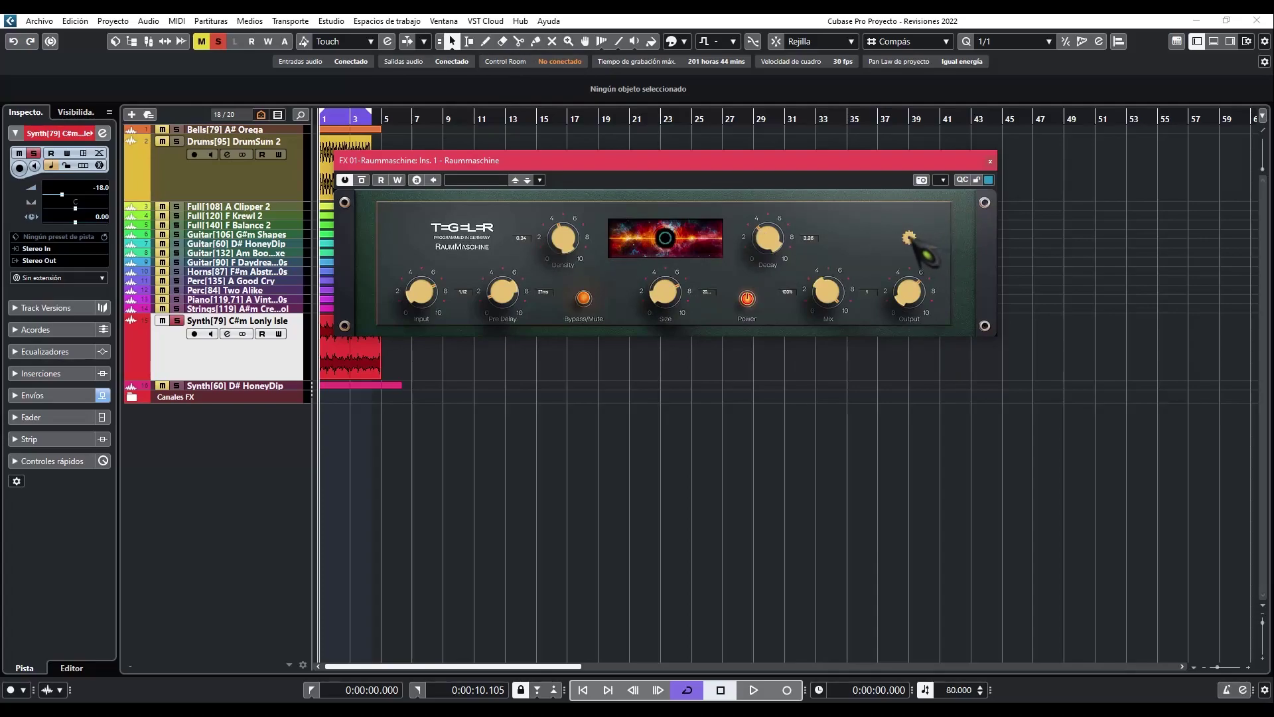
# Open the Raummaschine settings area and set the interface size to L
pyautogui.click(909, 237)
pyautogui.click(984, 359)
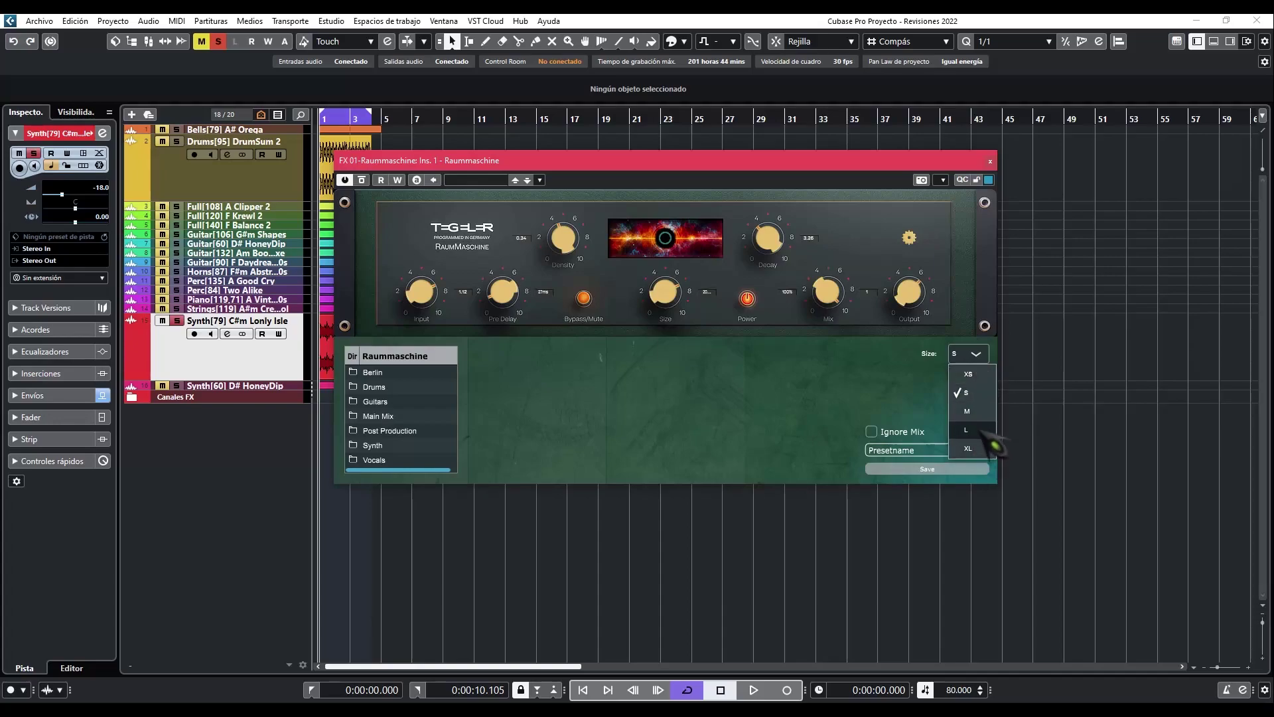
pyautogui.click(988, 431)
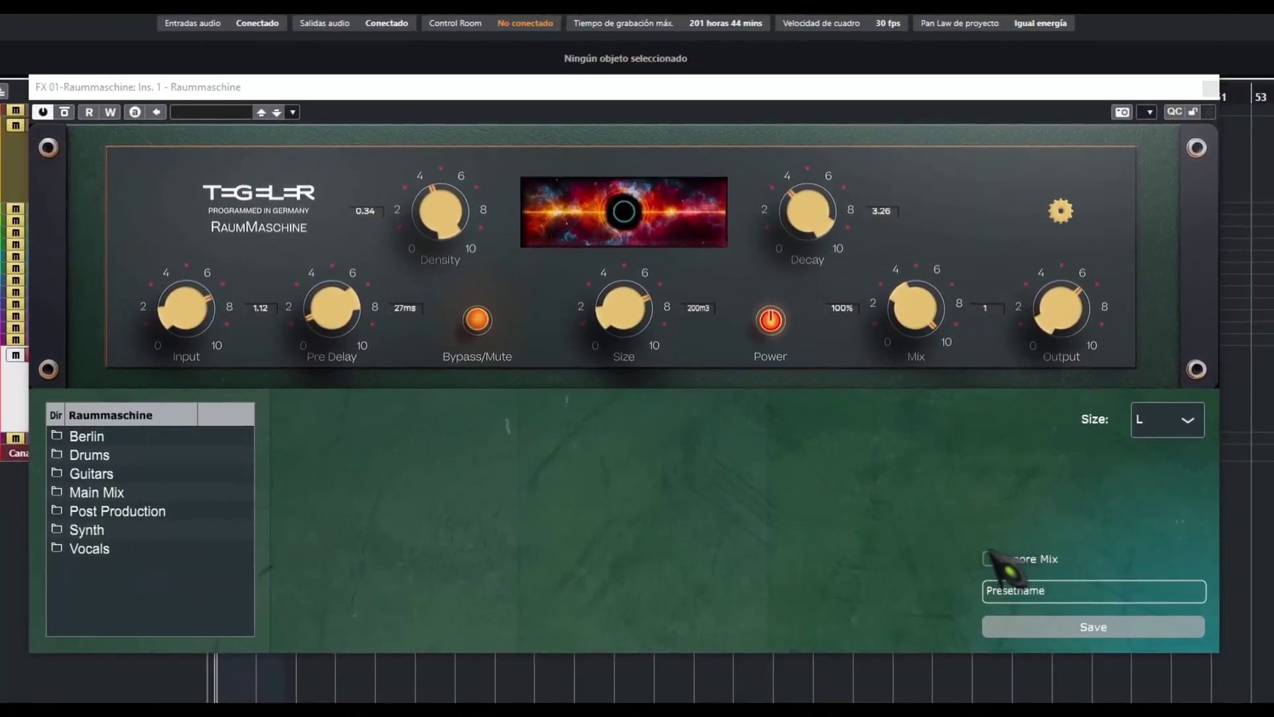
# Audition the Berlin presets Borsigwerke, Fernsehturm and Inside B-hain
pyautogui.click(86, 436)
pyautogui.click(360, 436)
pyautogui.click(362, 473)
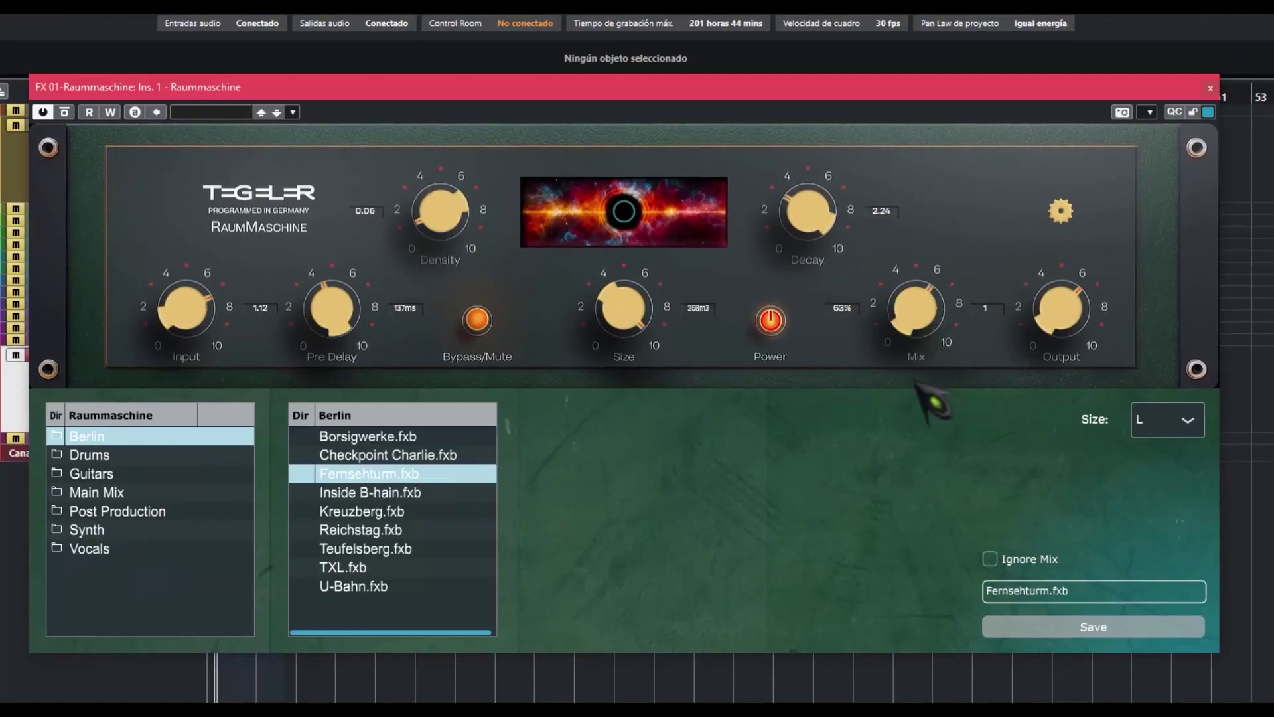
pyautogui.click(365, 493)
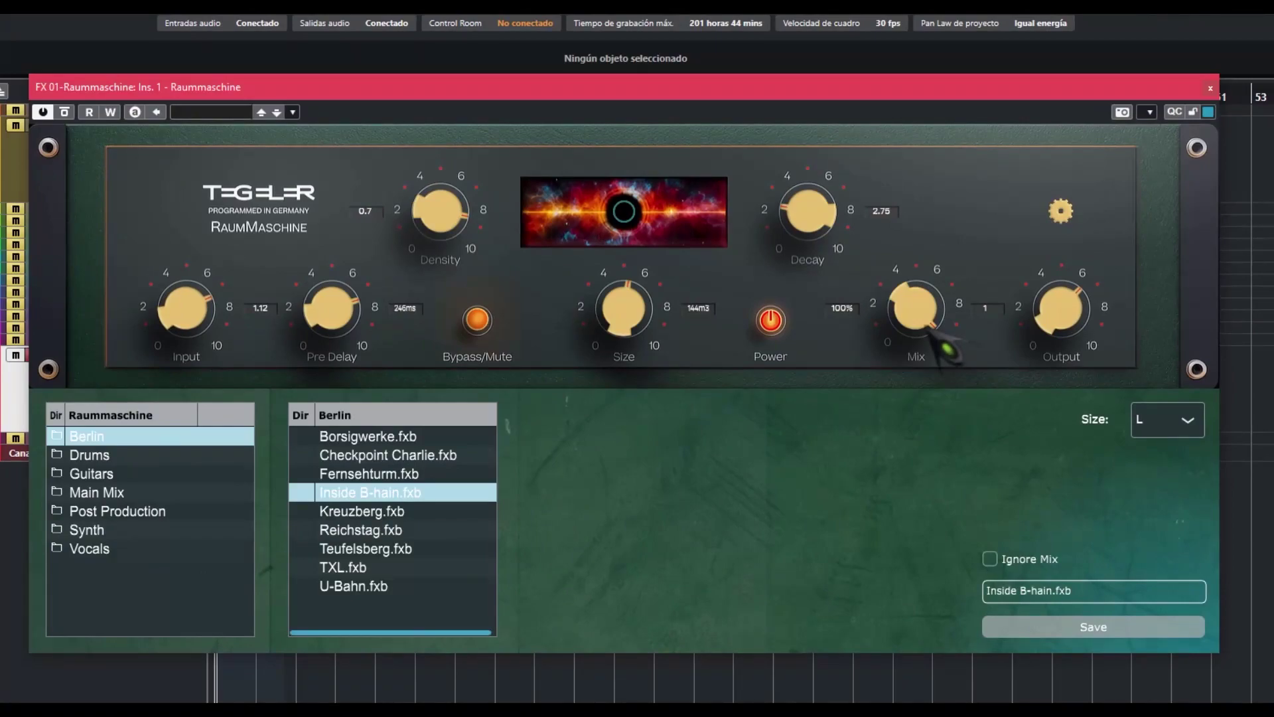
# With Ignore Mix enabled and Mix lowered to 46%, load the Berlin presets Teufelsberg, TXL, Fernsehturm and Borsigwerke
pyautogui.click(991, 558)
pyautogui.moveTo(935, 304); pyautogui.dragTo(906, 430)
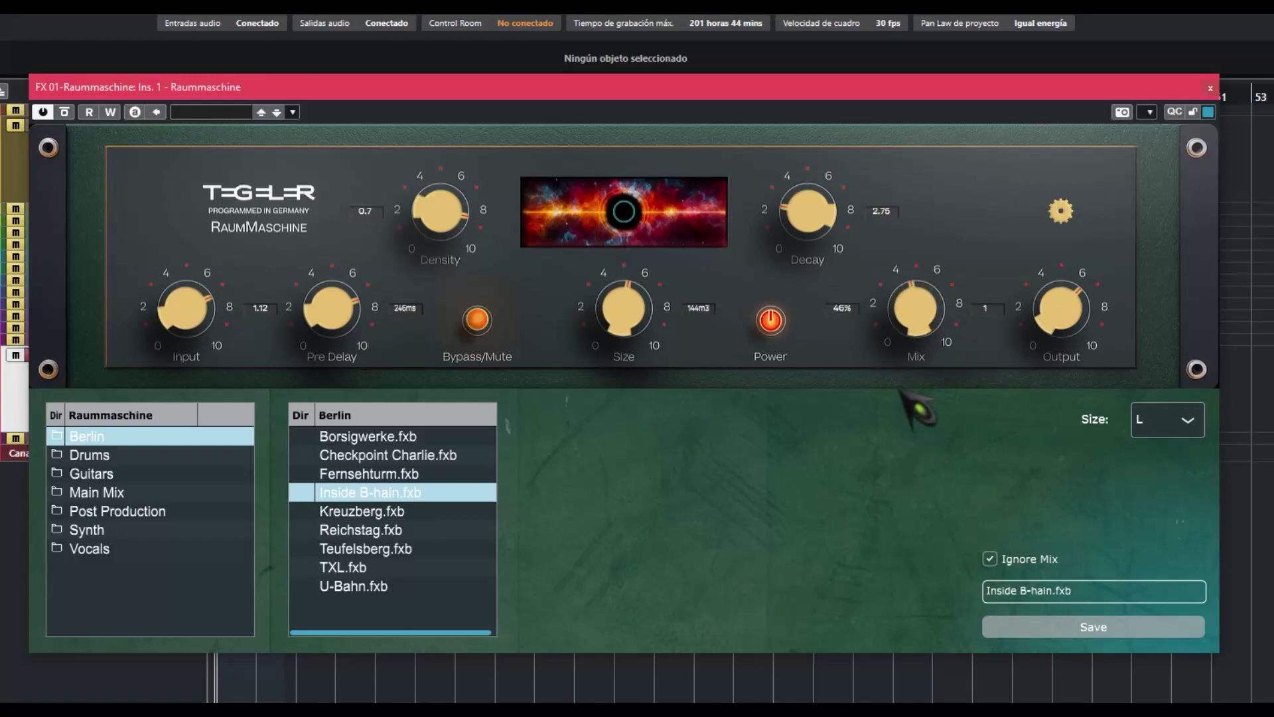
pyautogui.click(365, 548)
pyautogui.click(359, 569)
pyautogui.click(372, 474)
pyautogui.click(332, 435)
# Audition the Main Mix presets Acoustic Music, Orchestral and Pop
pyautogui.click(93, 491)
pyautogui.click(372, 436)
pyautogui.click(371, 473)
pyautogui.click(358, 491)
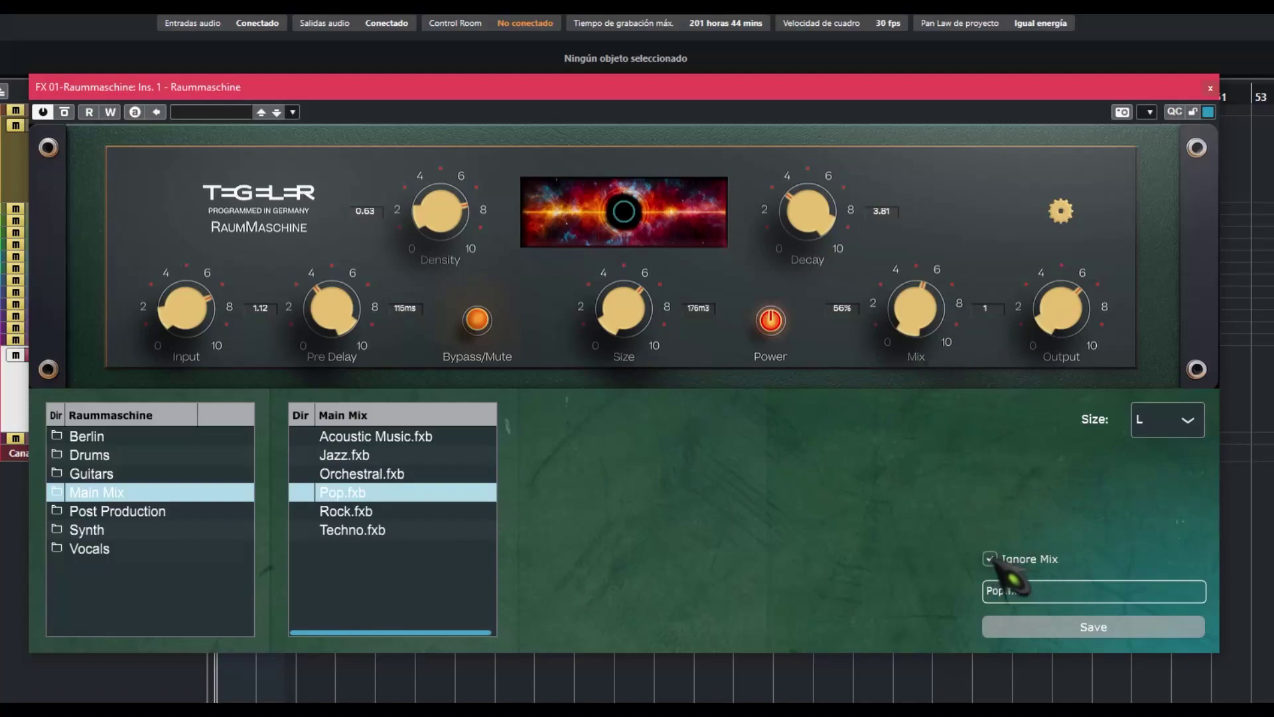
# Return to the Berlin presets and load Checkpoint Charlie followed by Inside B-hain
pyautogui.click(110, 438)
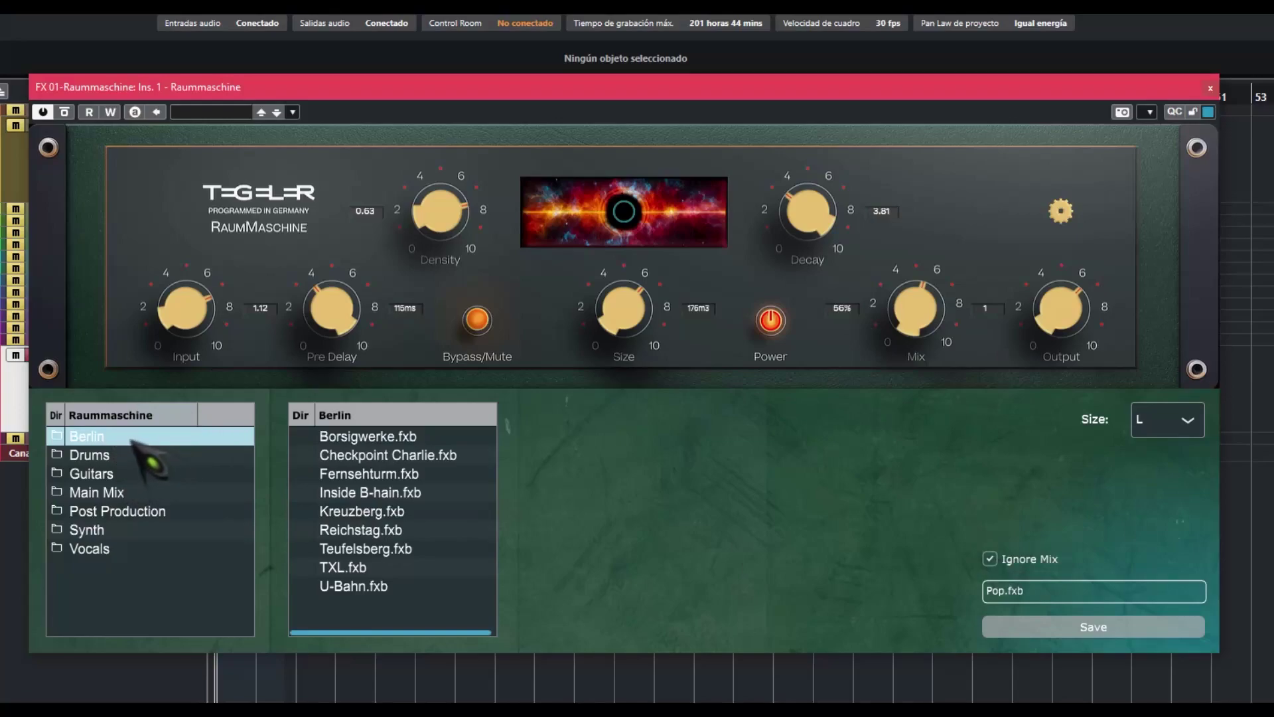
pyautogui.click(369, 455)
pyautogui.click(370, 491)
# Look through the Drums, Main Mix, Post Production, Synth and Vocals preset folders and close the settings area
pyautogui.click(118, 457)
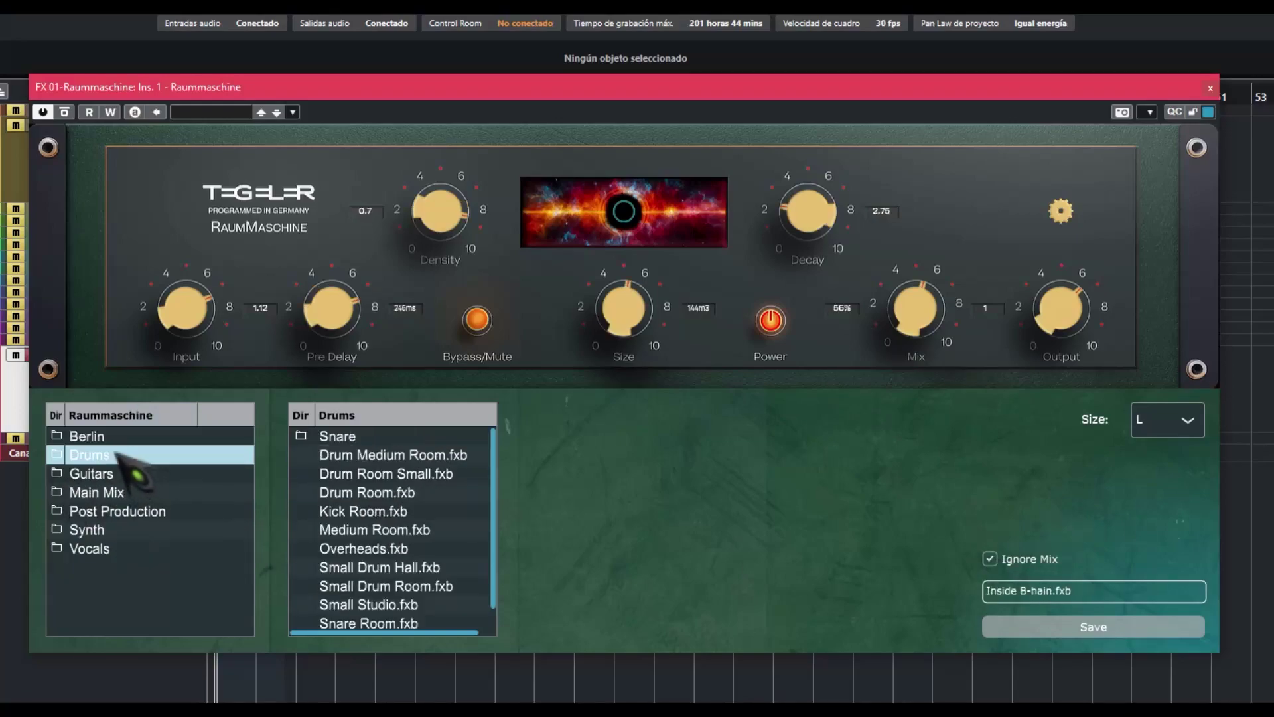
pyautogui.click(131, 492)
pyautogui.click(146, 510)
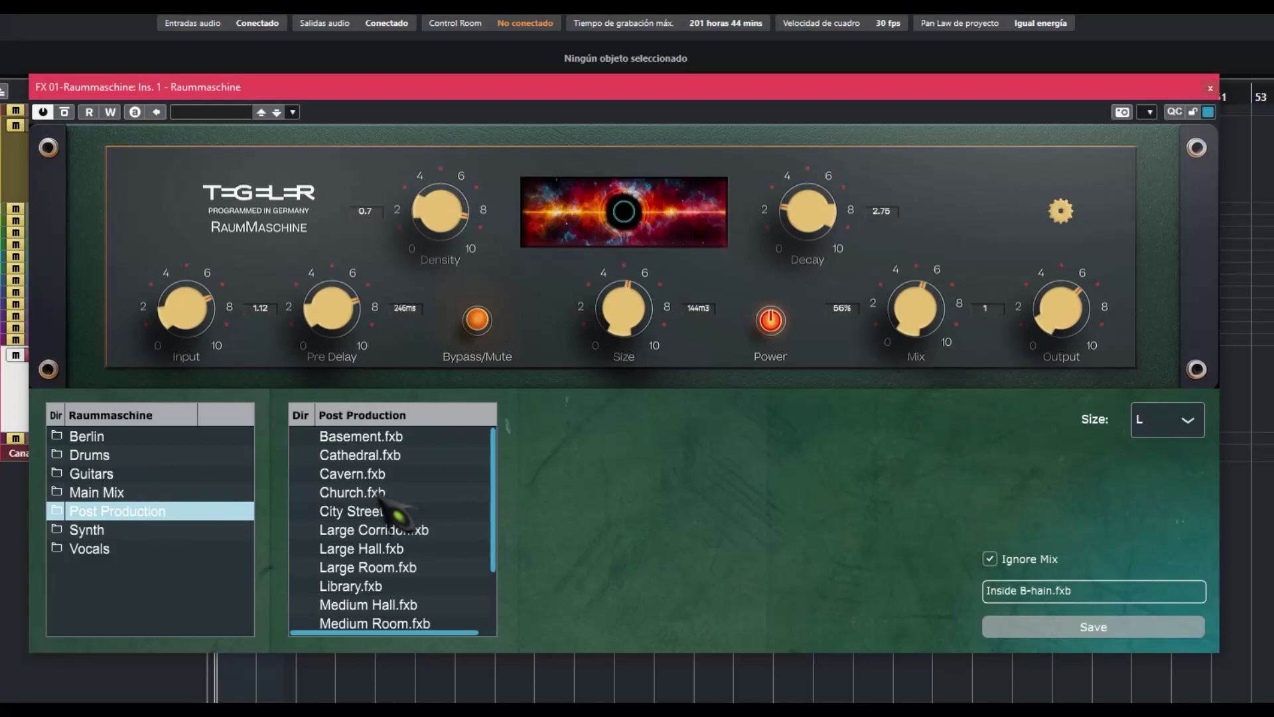
pyautogui.click(107, 530)
pyautogui.click(122, 549)
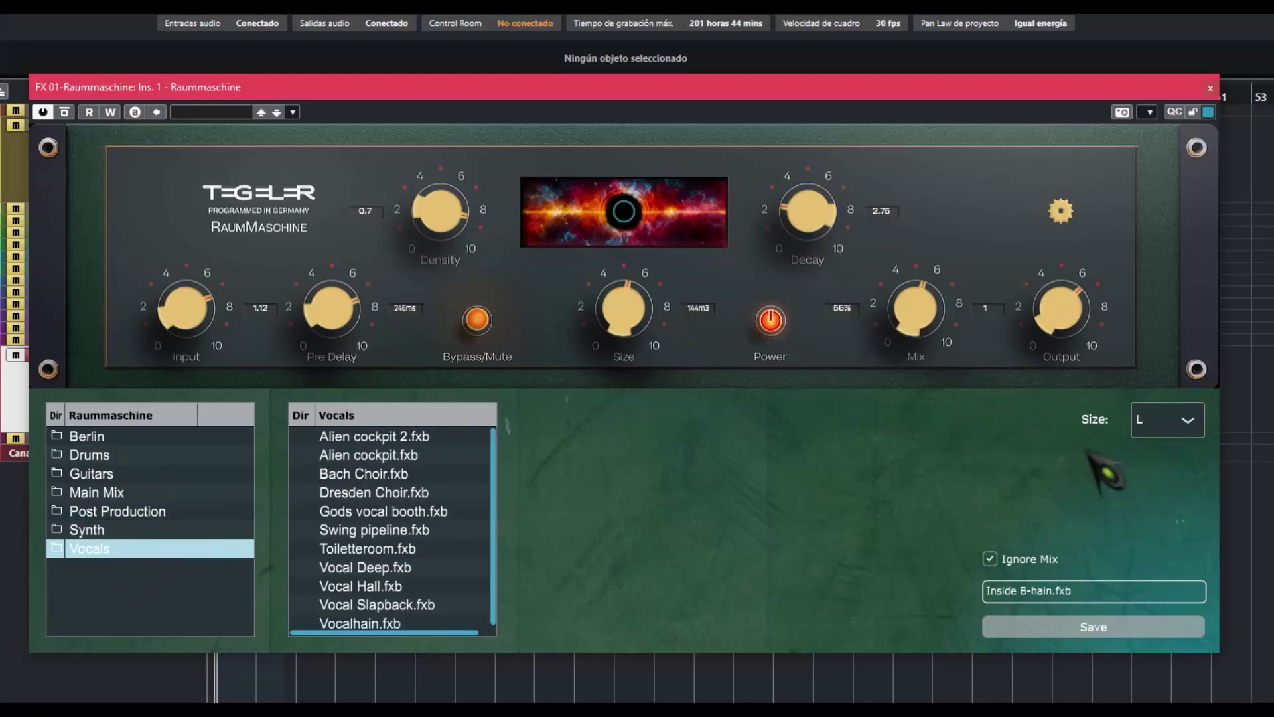
pyautogui.click(1061, 213)
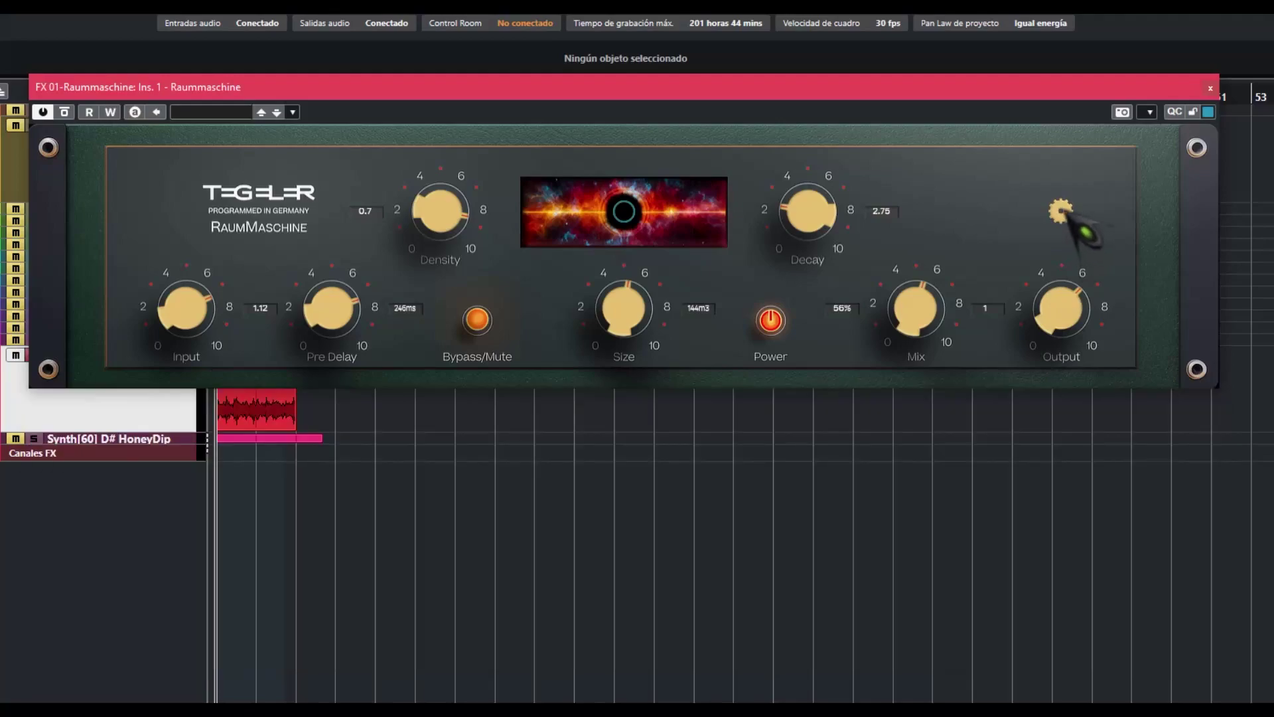
# Set Input to 1.5, Pre Delay to 245 ms and Density to 0.46, and toggle Bypass/Mute to demonstrate it
pyautogui.scroll(2, 249, 345)
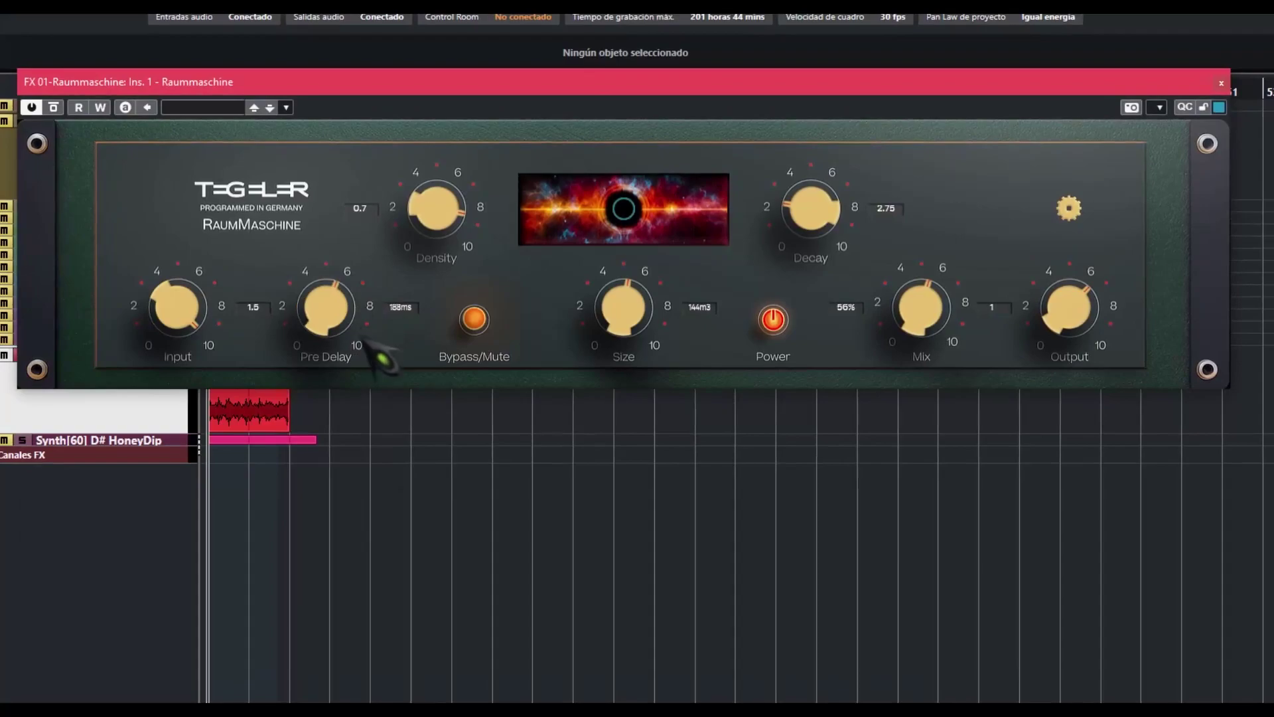
pyautogui.scroll(-2, 464, 256)
pyautogui.scroll(2, 466, 266)
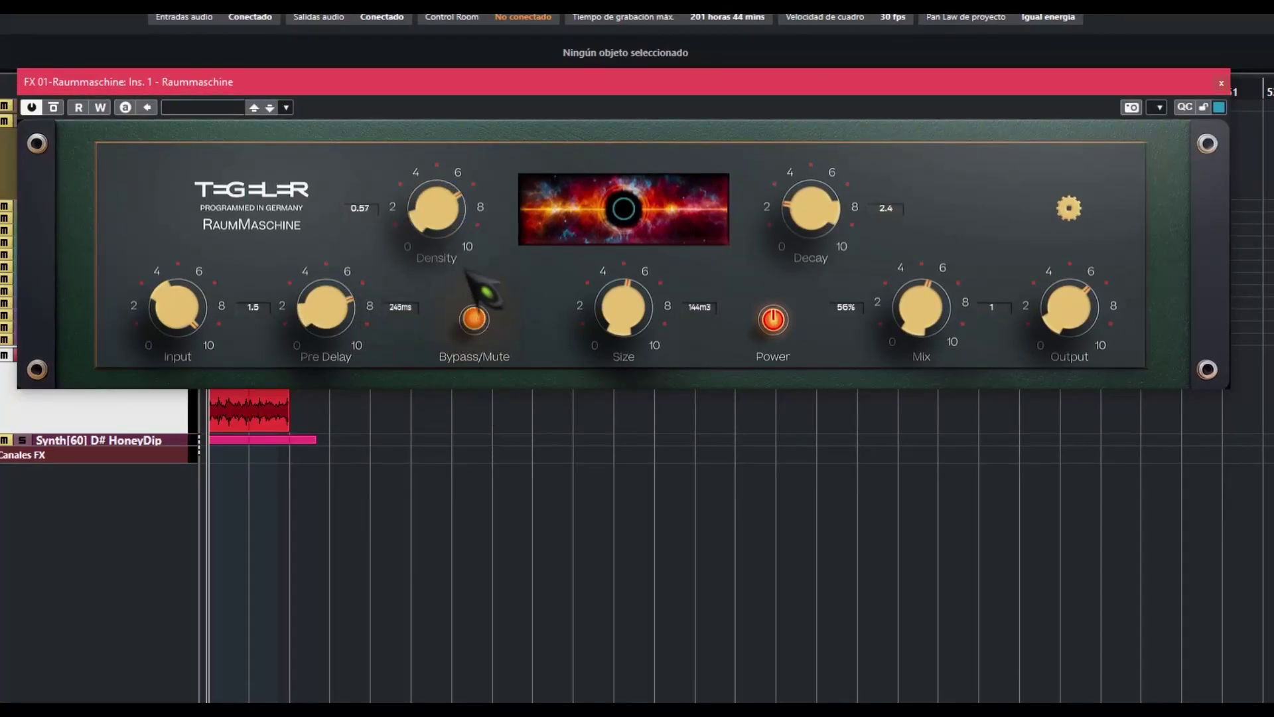
pyautogui.scroll(-1, 468, 263)
pyautogui.click(474, 319)
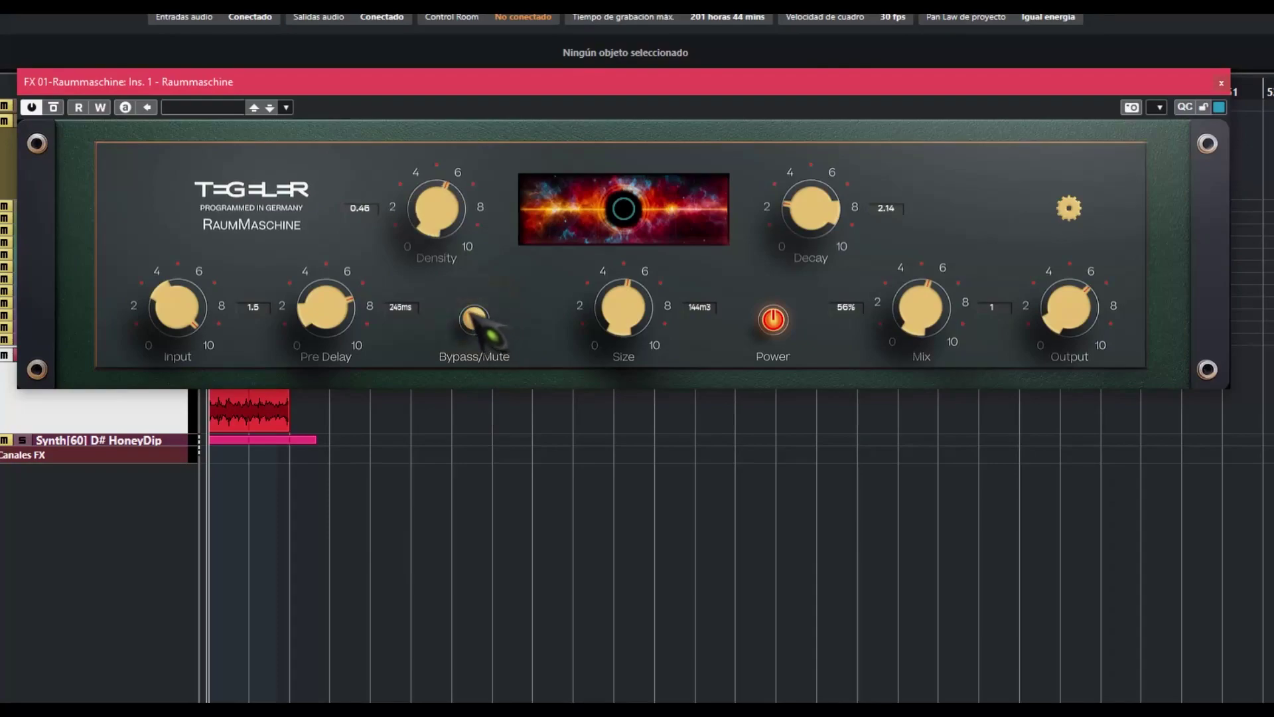
pyautogui.scroll(-2, 627, 307)
# Set Size to 212 m3, Decay to 2.56, Mix to 42% and Output to 1.1
pyautogui.moveTo(619, 296); pyautogui.dragTo(654, 247)
pyautogui.moveTo(850, 250)
pyautogui.mouseDown()
pyautogui.moveTo(828, 293)
pyautogui.moveTo(837, 153)
pyautogui.moveTo(850, 255)
pyautogui.mouseUp()
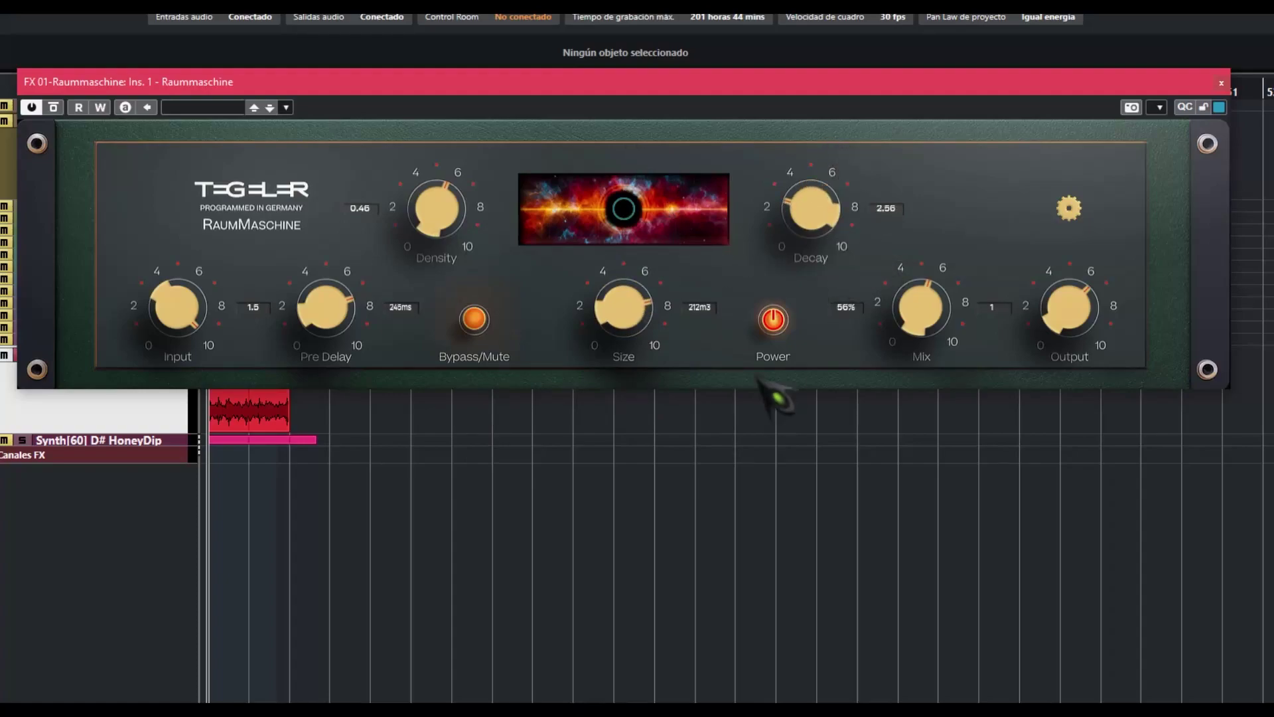
pyautogui.moveTo(919, 299); pyautogui.dragTo(929, 327)
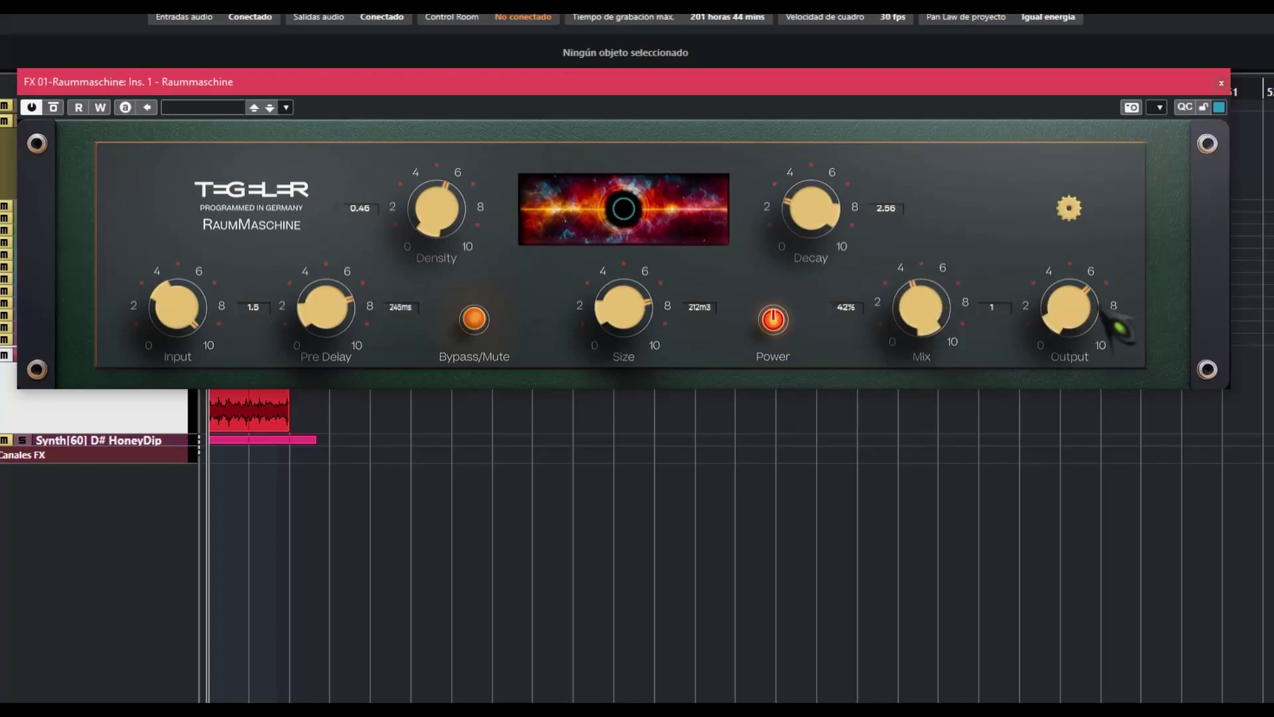
pyautogui.moveTo(1075, 335); pyautogui.dragTo(1066, 298)
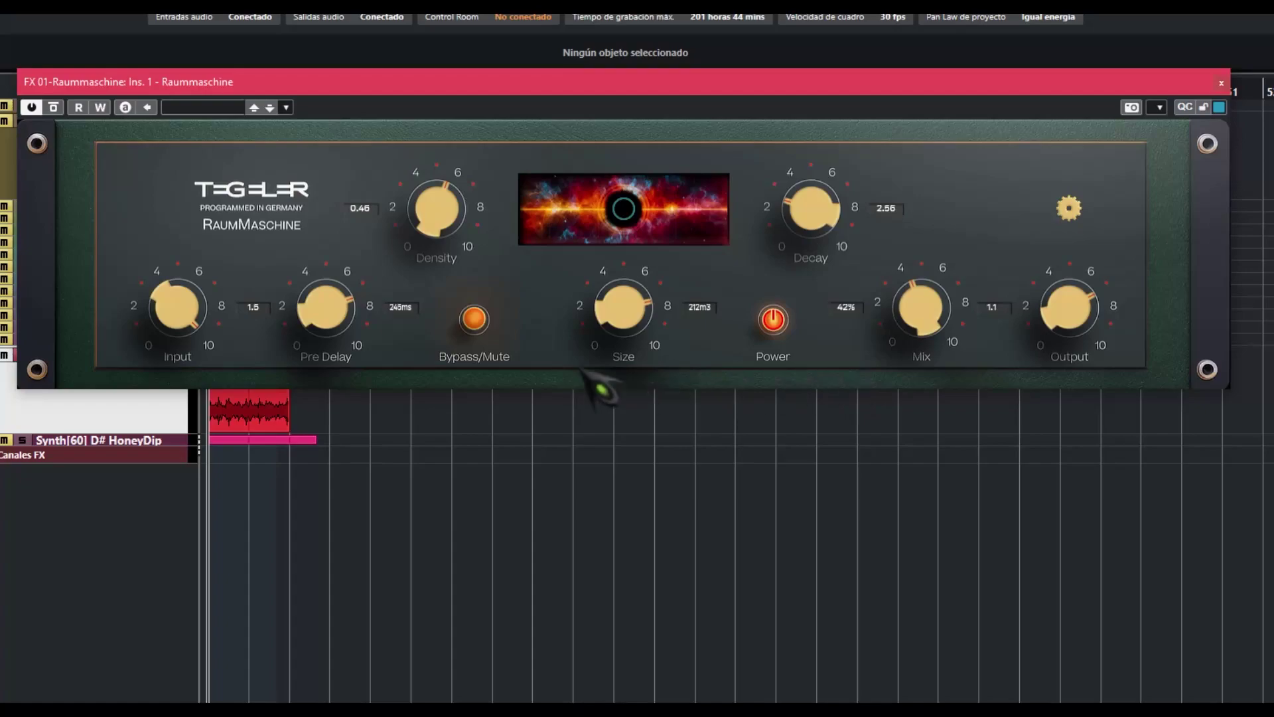
# Start playback, move the reverb window lower to uncover the timeline, and switch the Bypass/Mute light on
pyautogui.press('space')
pyautogui.moveTo(556, 87); pyautogui.dragTo(560, 154)
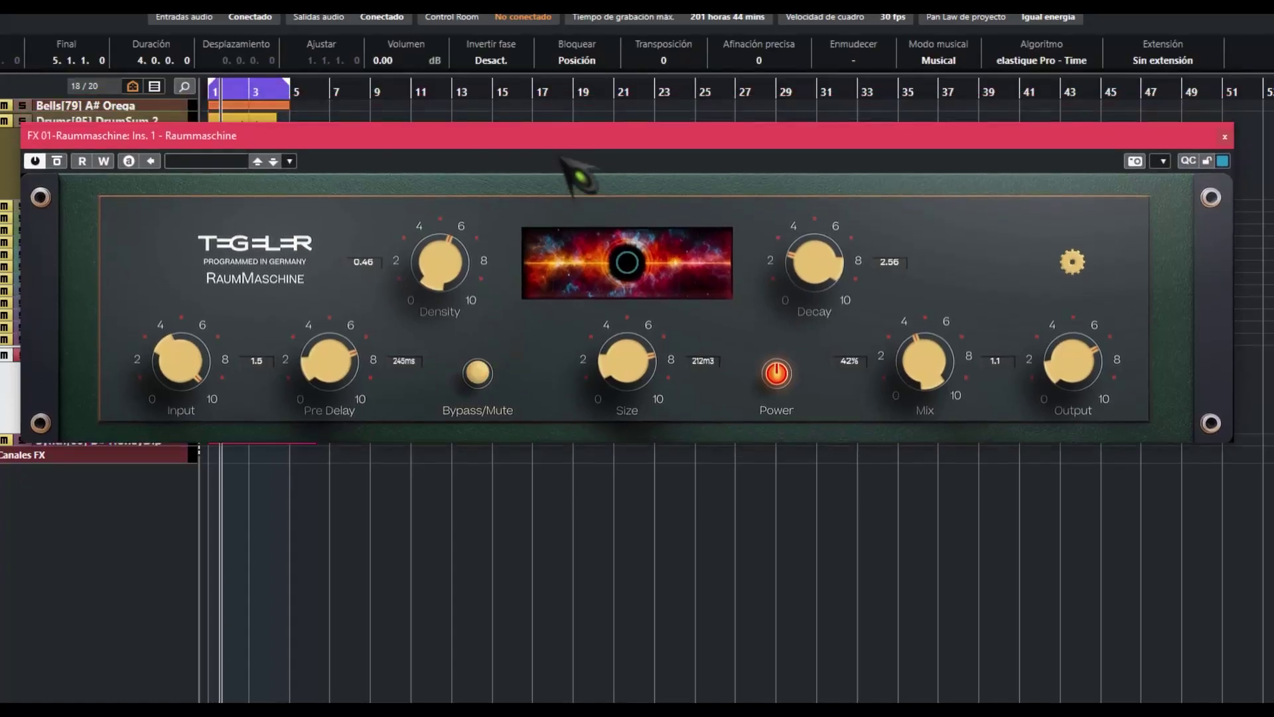
pyautogui.click(477, 384)
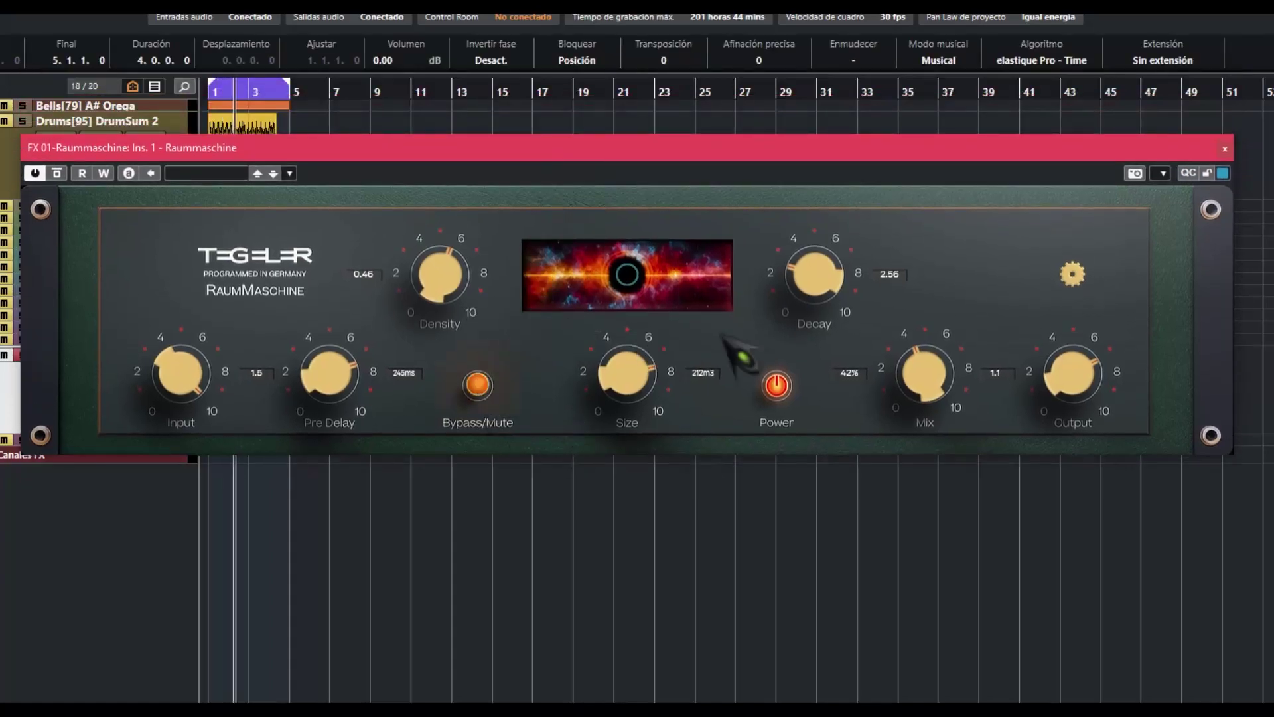
# During playback, adjust the reverb to Mix 56%, Decay 2.1, Size 178 m3 and Density 0.24
pyautogui.moveTo(948, 389)
pyautogui.mouseDown()
pyautogui.moveTo(936, 326)
pyautogui.moveTo(964, 372)
pyautogui.mouseUp()
pyautogui.moveTo(818, 295)
pyautogui.mouseDown()
pyautogui.moveTo(816, 133)
pyautogui.moveTo(800, 302)
pyautogui.mouseUp()
pyautogui.moveTo(619, 364); pyautogui.dragTo(657, 425)
pyautogui.moveTo(457, 292); pyautogui.dragTo(449, 205)
pyautogui.moveTo(458, 292); pyautogui.dragTo(479, 524)
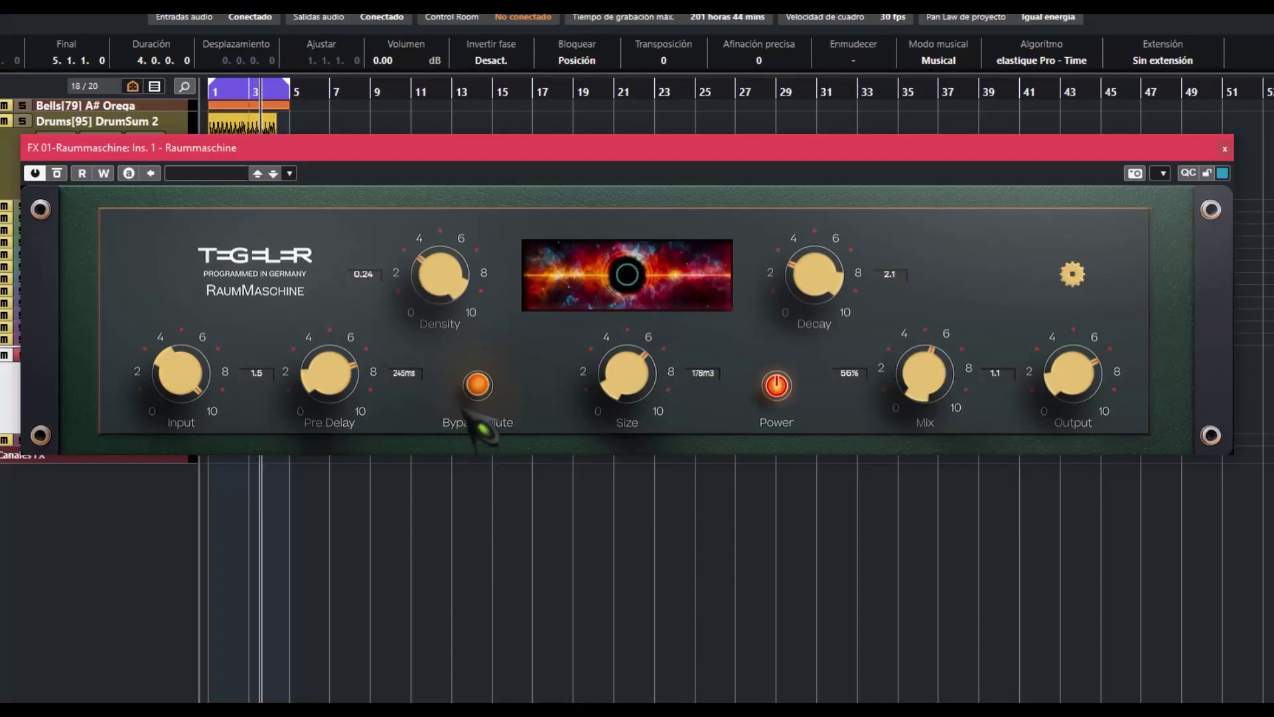
# Set Density to 0.33 and Input to 1, and reset Pre Delay to 0 ms and Output to 1
pyautogui.moveTo(350, 387); pyautogui.dragTo(350, 603)
pyautogui.moveTo(333, 316); pyautogui.dragTo(352, 210)
pyautogui.moveTo(213, 401); pyautogui.dragTo(297, 393)
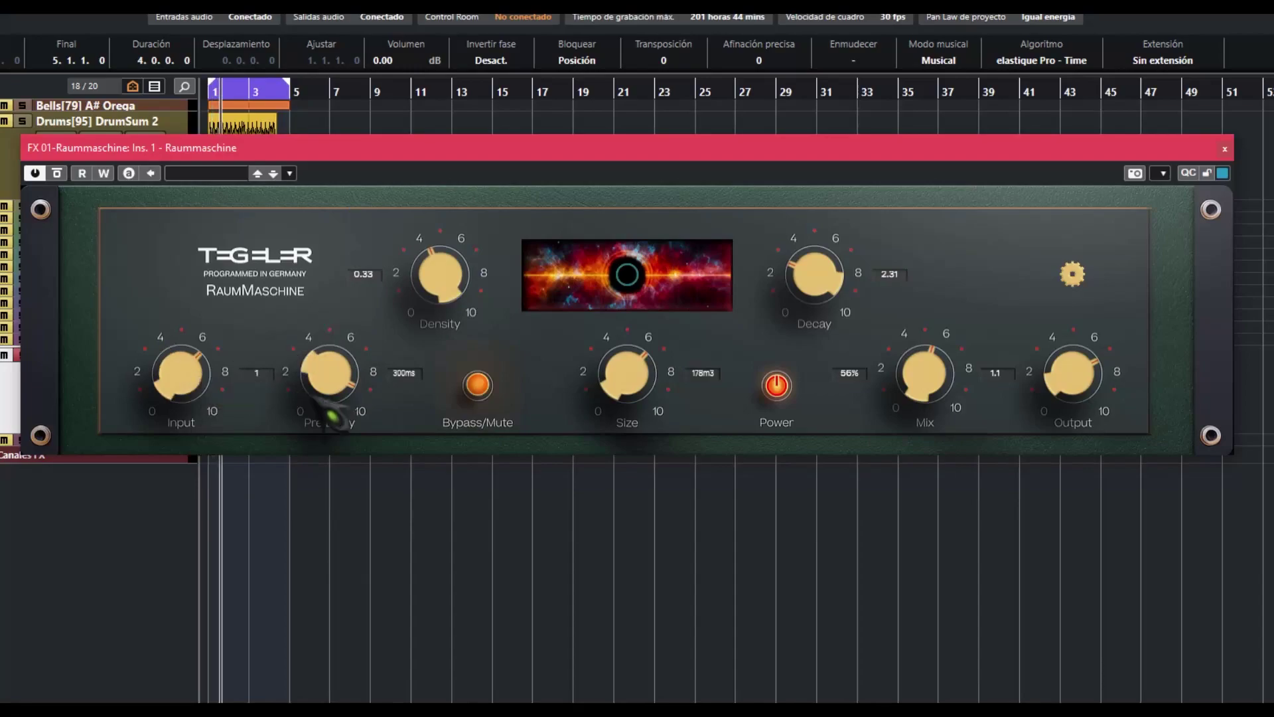
pyautogui.doubleClick(350, 398)
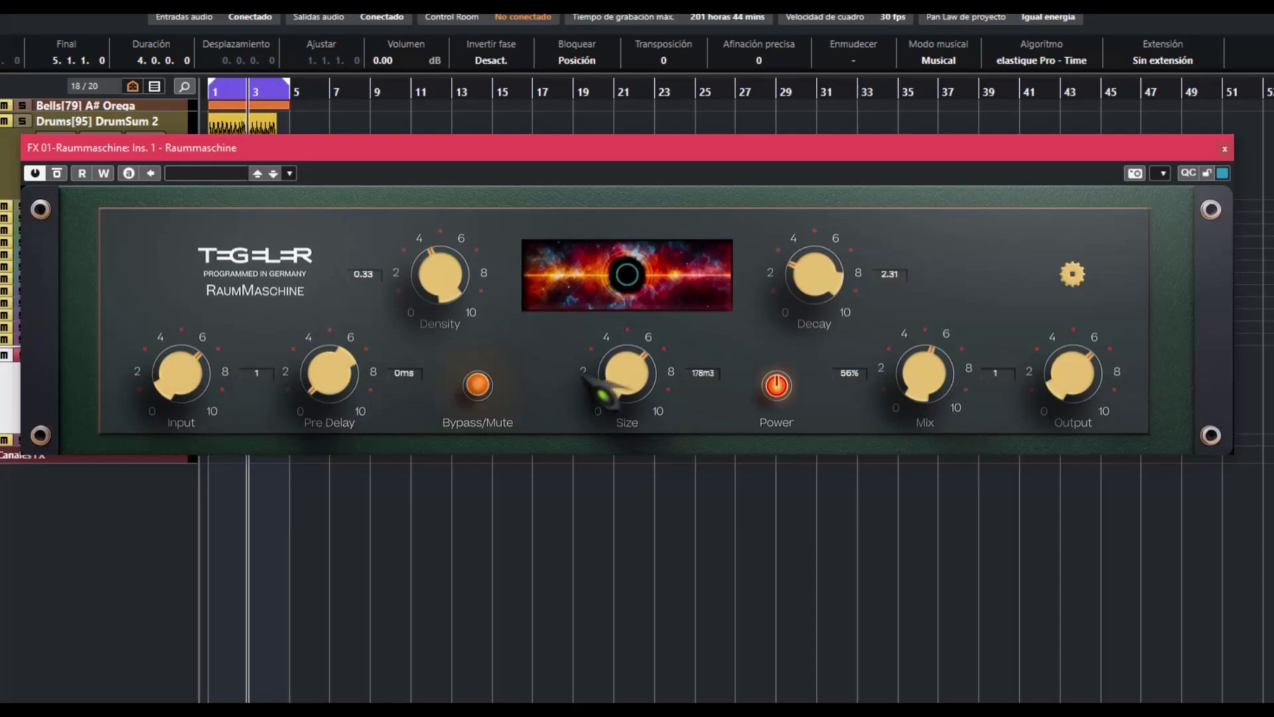
# Open the preset browser and audition the Synth presets Ambience and Big Orch Hall
pyautogui.click(1072, 274)
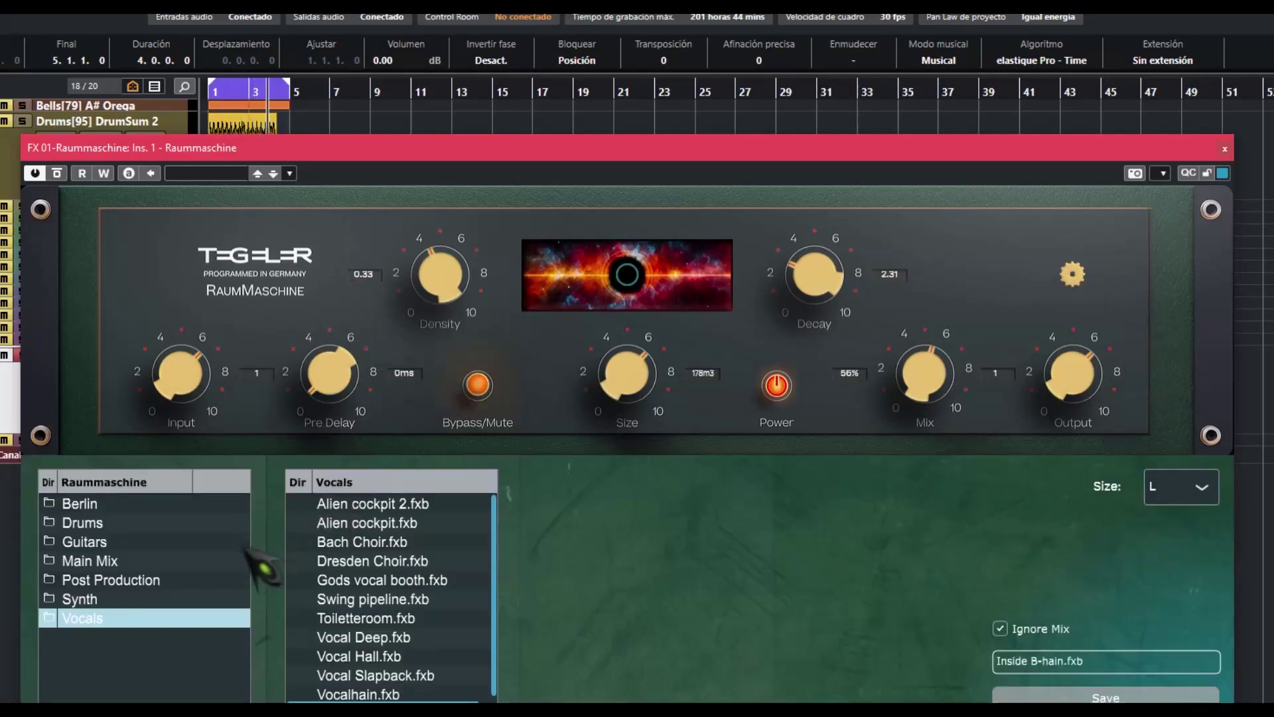
pyautogui.click(81, 599)
pyautogui.click(401, 507)
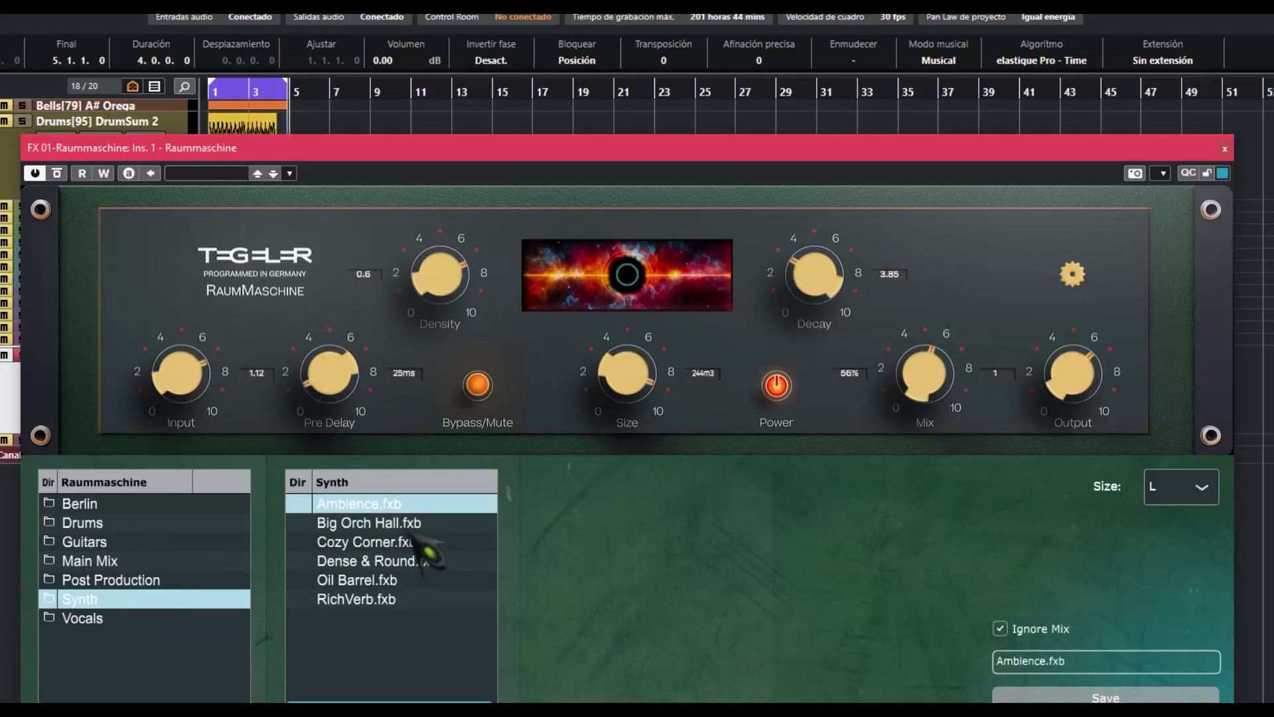
pyautogui.click(412, 524)
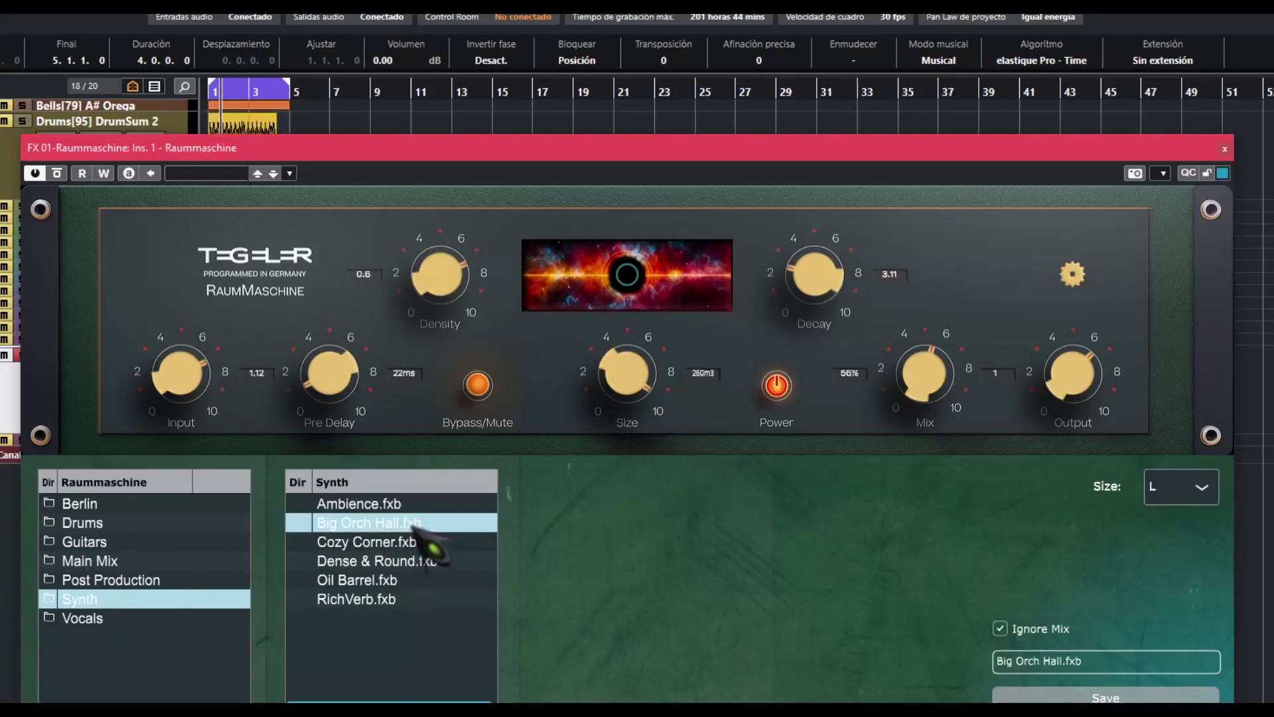
# Disable Ignore Mix and audition the Synth presets Ambience, Big Orch Hall, Cozy Corner, Dense & Round, Oil Barrel and RichVerb
pyautogui.click(1000, 628)
pyautogui.click(413, 503)
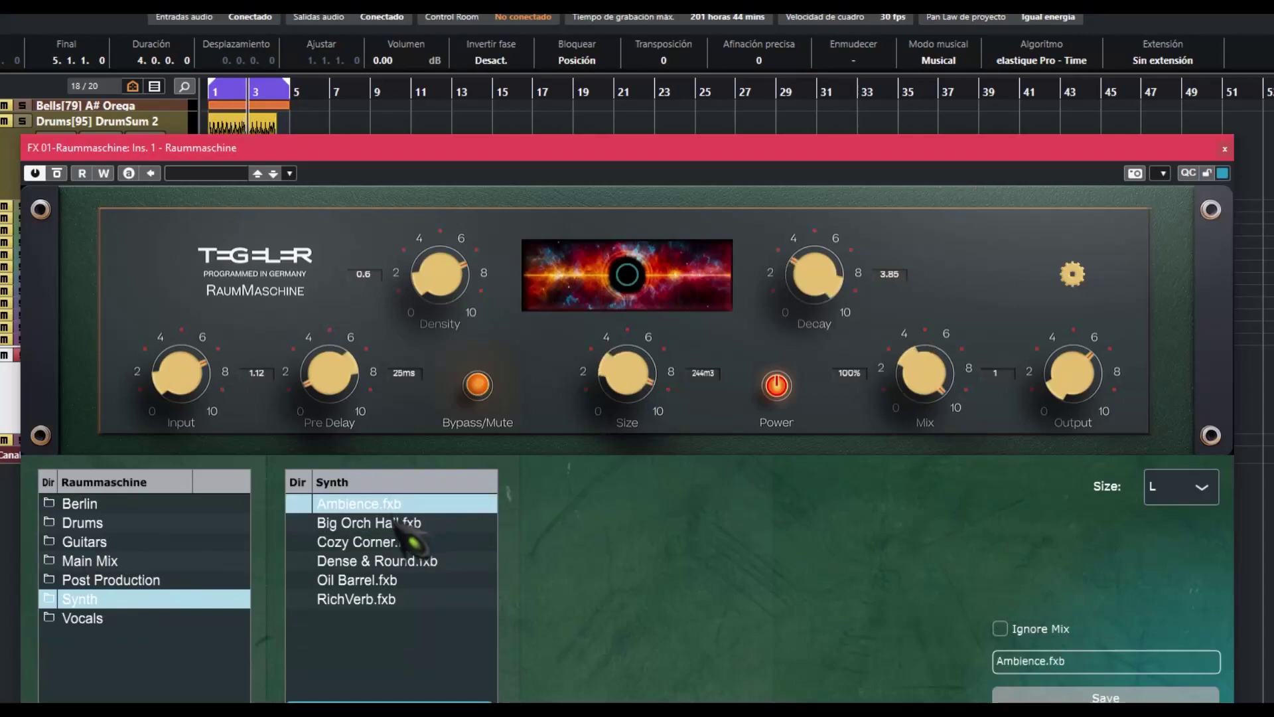
pyautogui.click(396, 522)
pyautogui.click(406, 543)
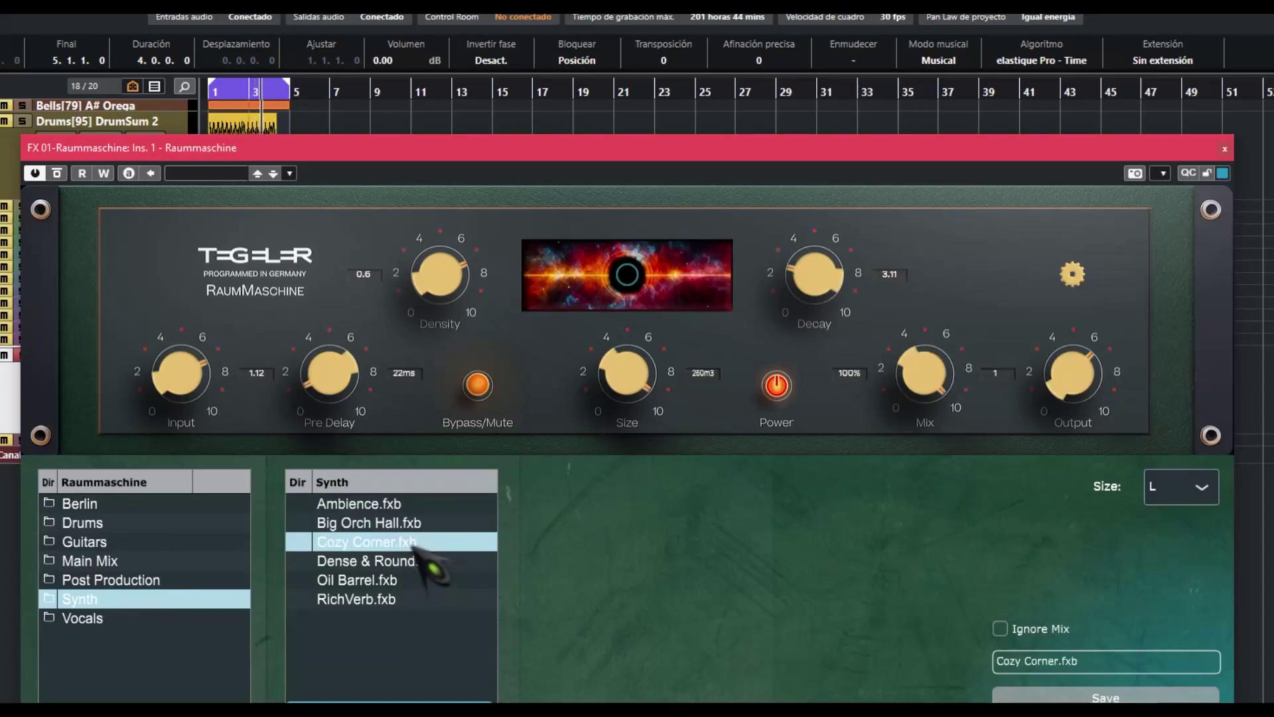
pyautogui.click(411, 562)
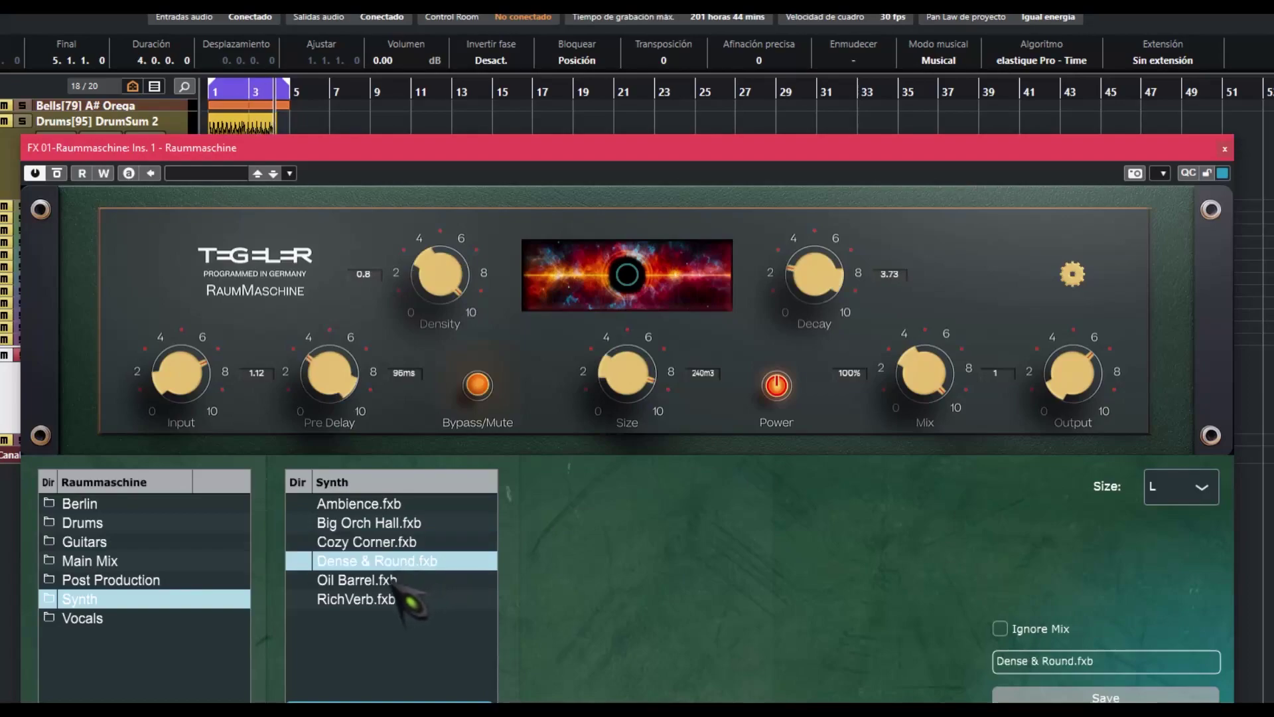
pyautogui.click(394, 580)
pyautogui.click(381, 597)
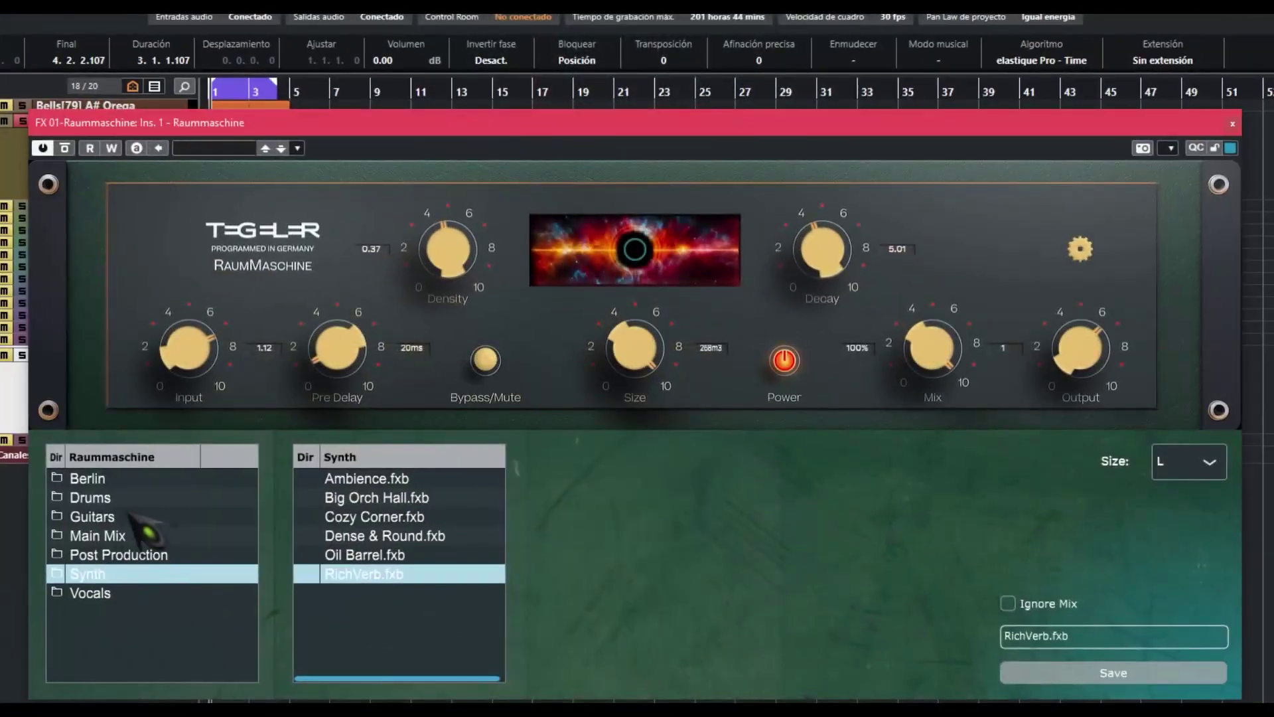
# Audition the Drums presets Drum Medium Room, Drum Room Small, Drum Room, Kick Room and Medium Room, toggling Bypass/Mute to compare
pyautogui.click(113, 499)
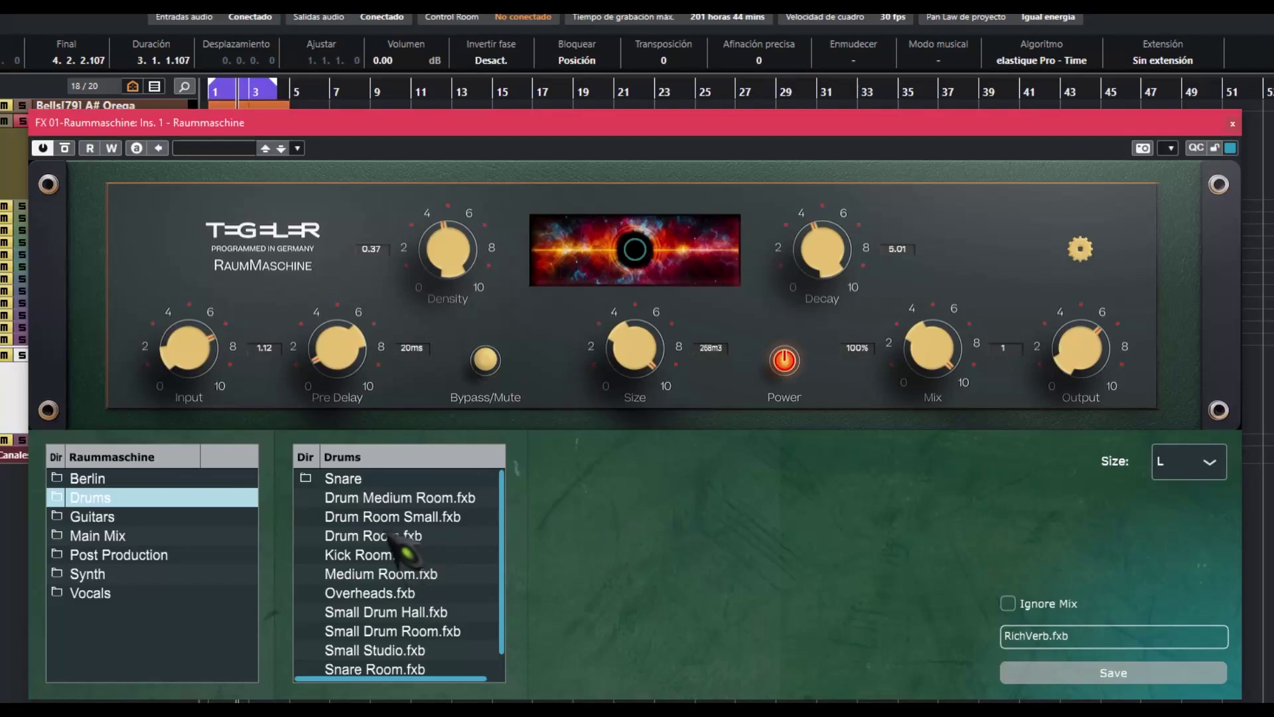
pyautogui.click(438, 498)
pyautogui.click(488, 369)
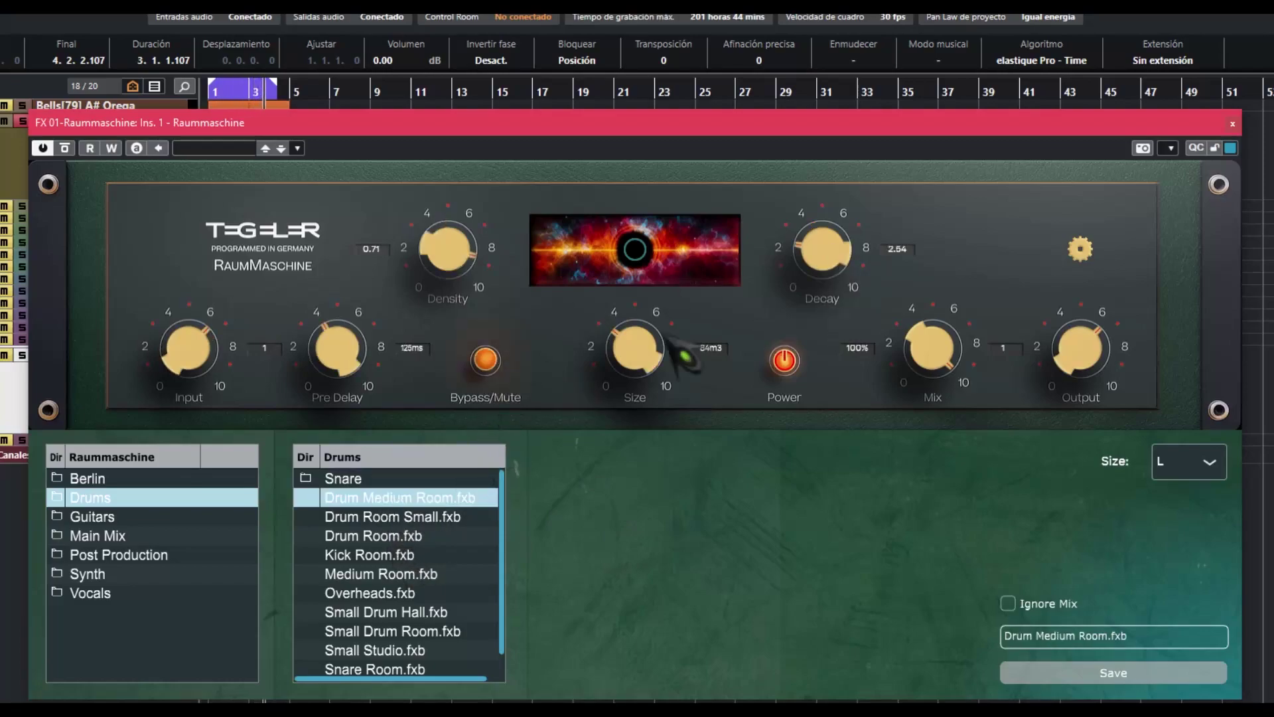
pyautogui.click(410, 515)
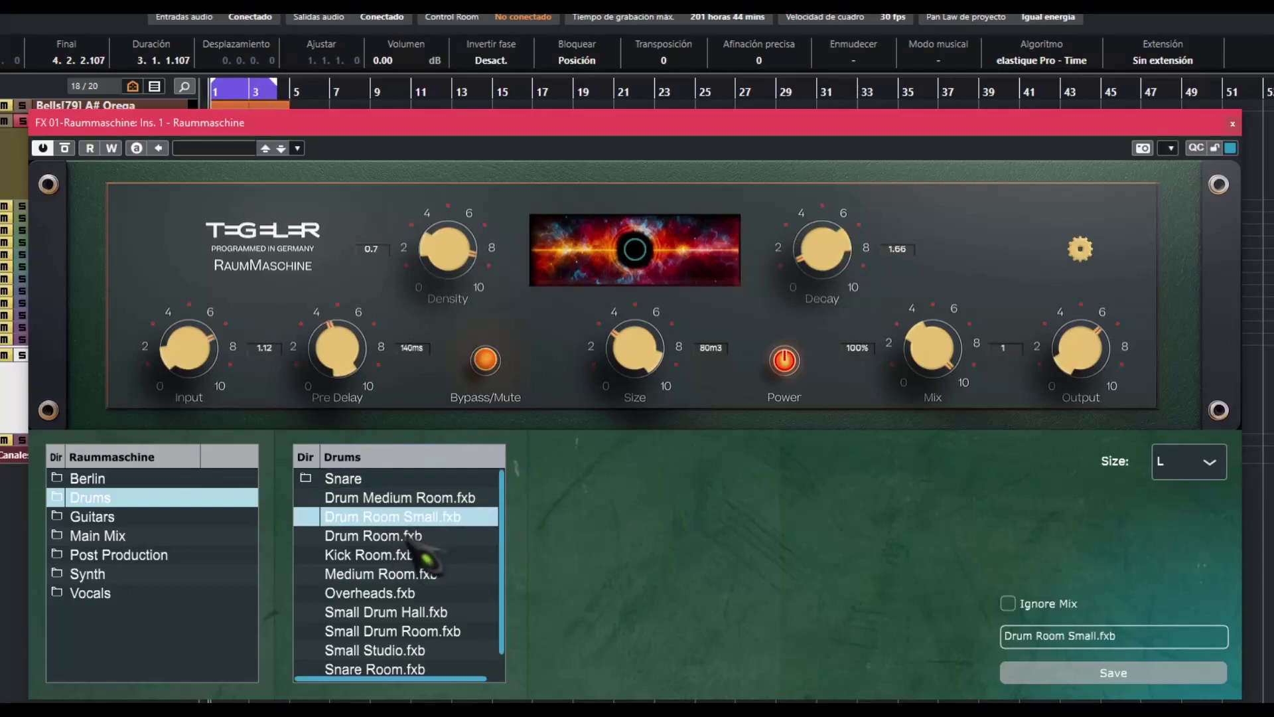
pyautogui.click(409, 539)
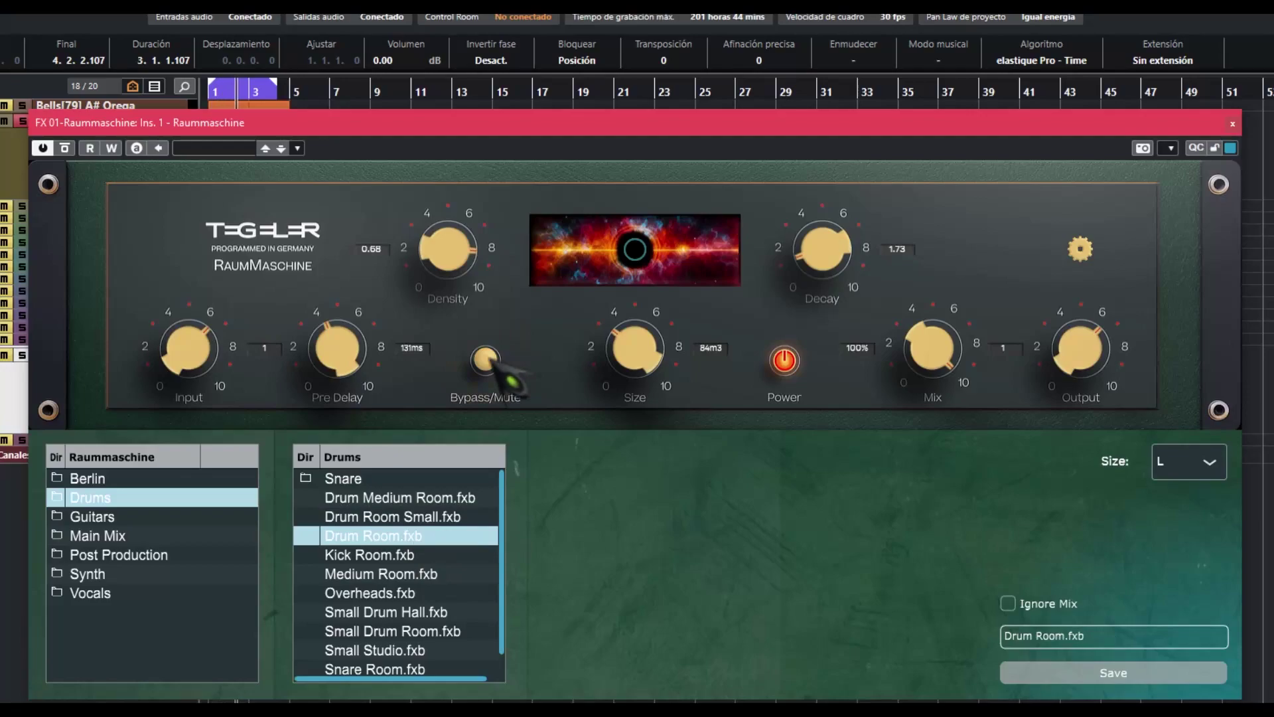
pyautogui.click(411, 555)
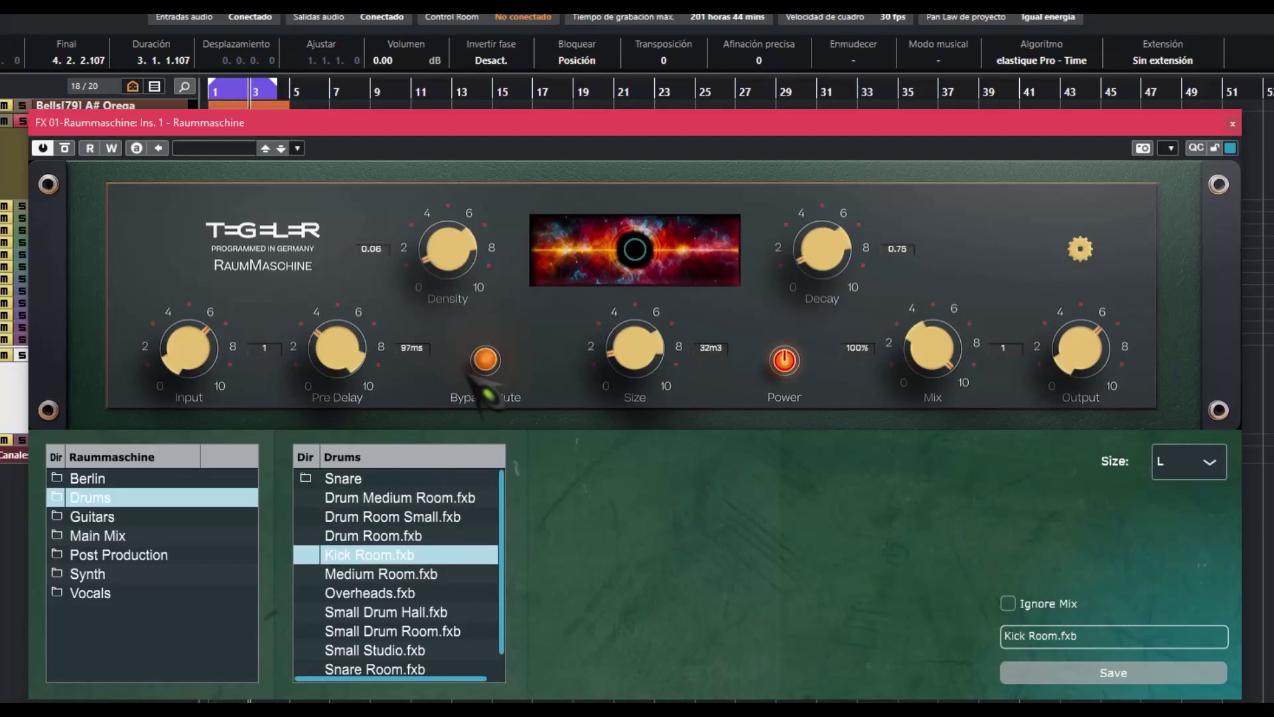
pyautogui.click(385, 575)
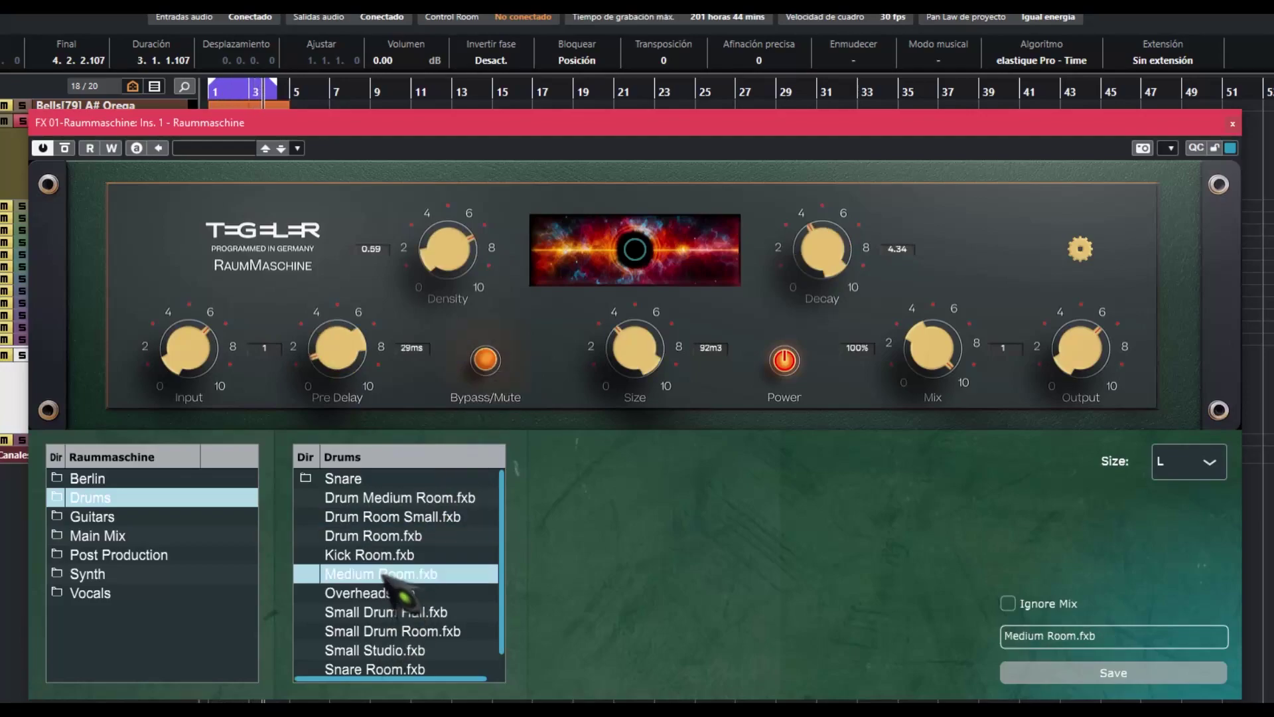
# Audition the Drums presets Overheads, Small Drum Hall and Small Drum Room
pyautogui.click(388, 594)
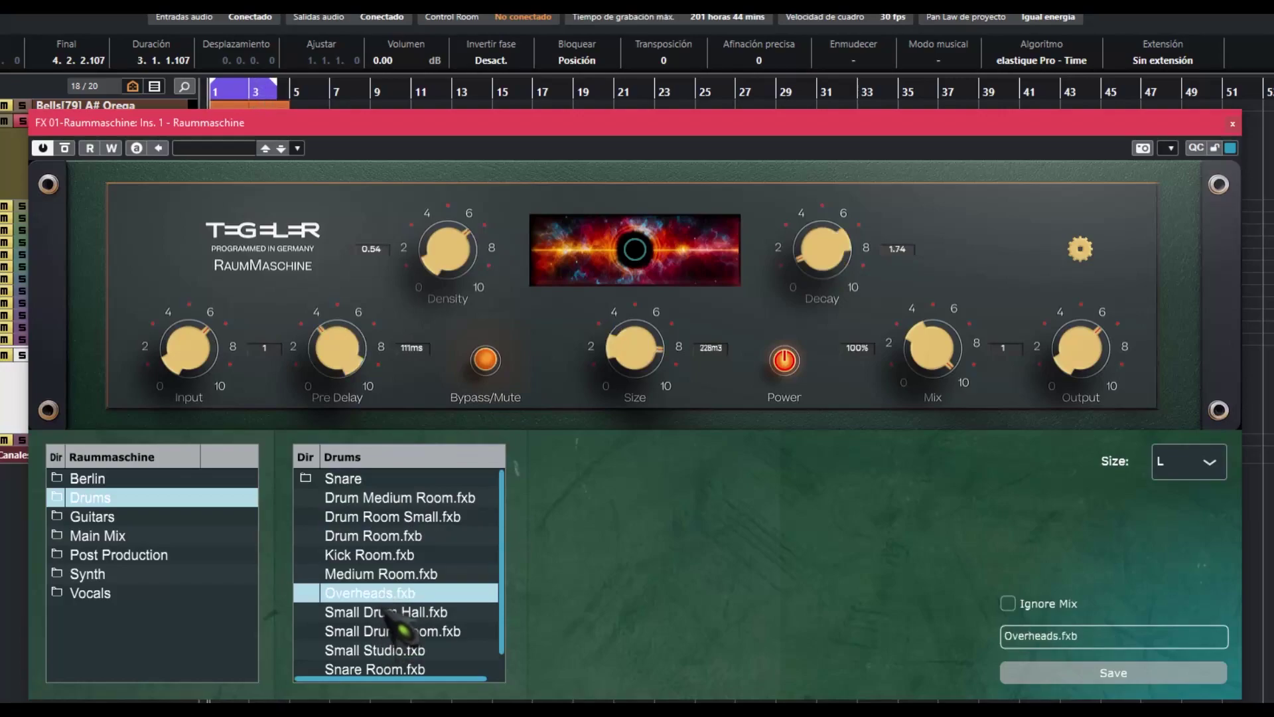
pyautogui.click(387, 612)
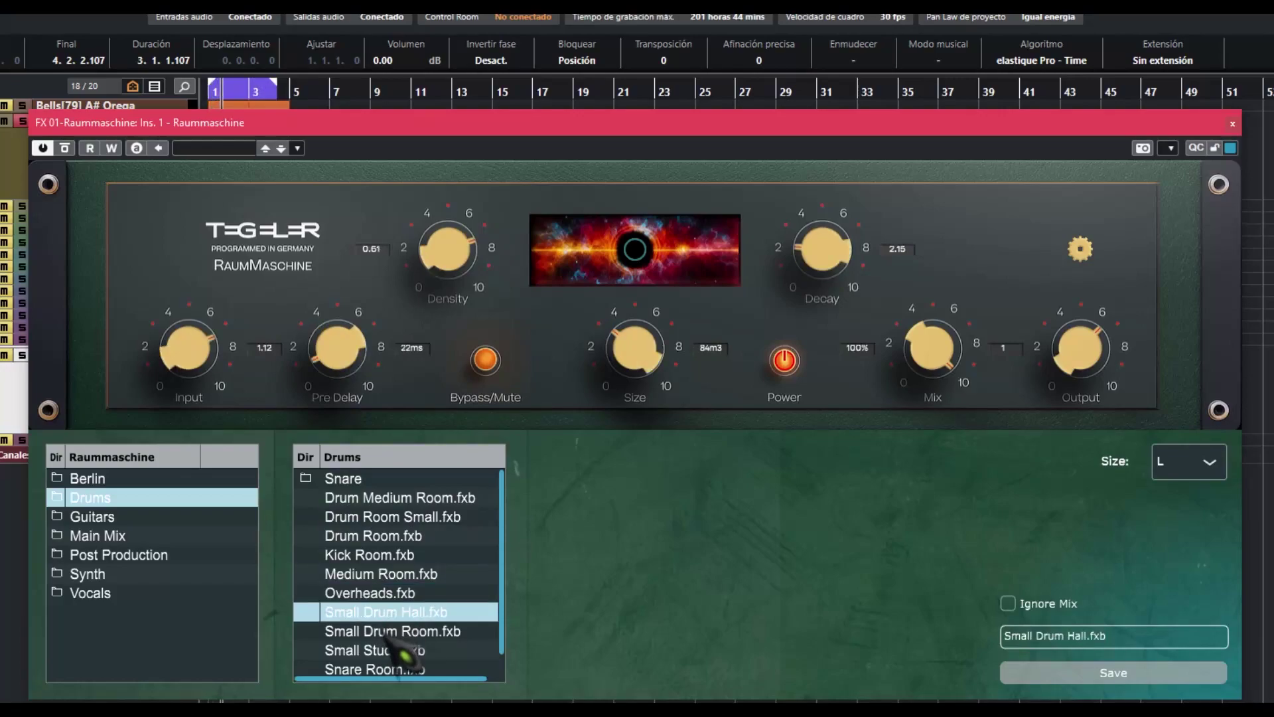
pyautogui.click(385, 631)
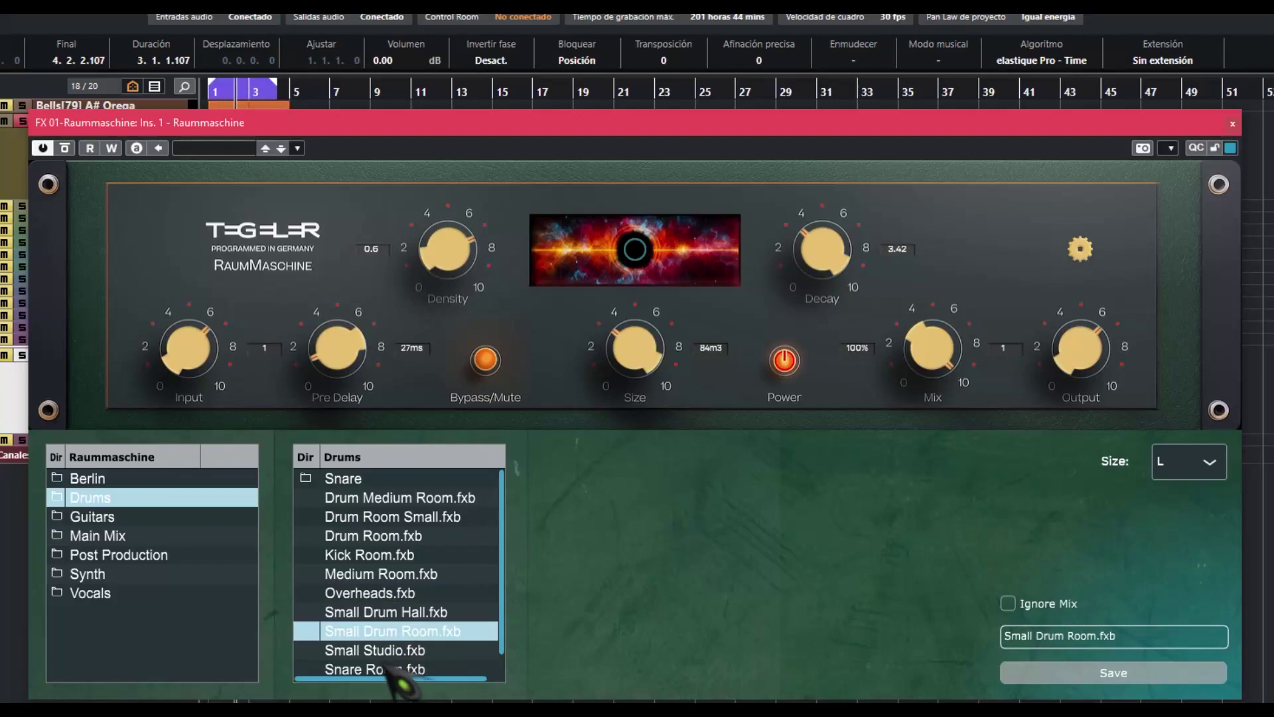
# Load the Drums preset Small Studio and set Mix to 46%, Decay to about 1.16 and Density to 0.35
pyautogui.click(398, 647)
pyautogui.moveTo(960, 319); pyautogui.dragTo(947, 434)
pyautogui.moveTo(823, 265); pyautogui.dragTo(840, 296)
pyautogui.moveTo(428, 247); pyautogui.dragTo(477, 295)
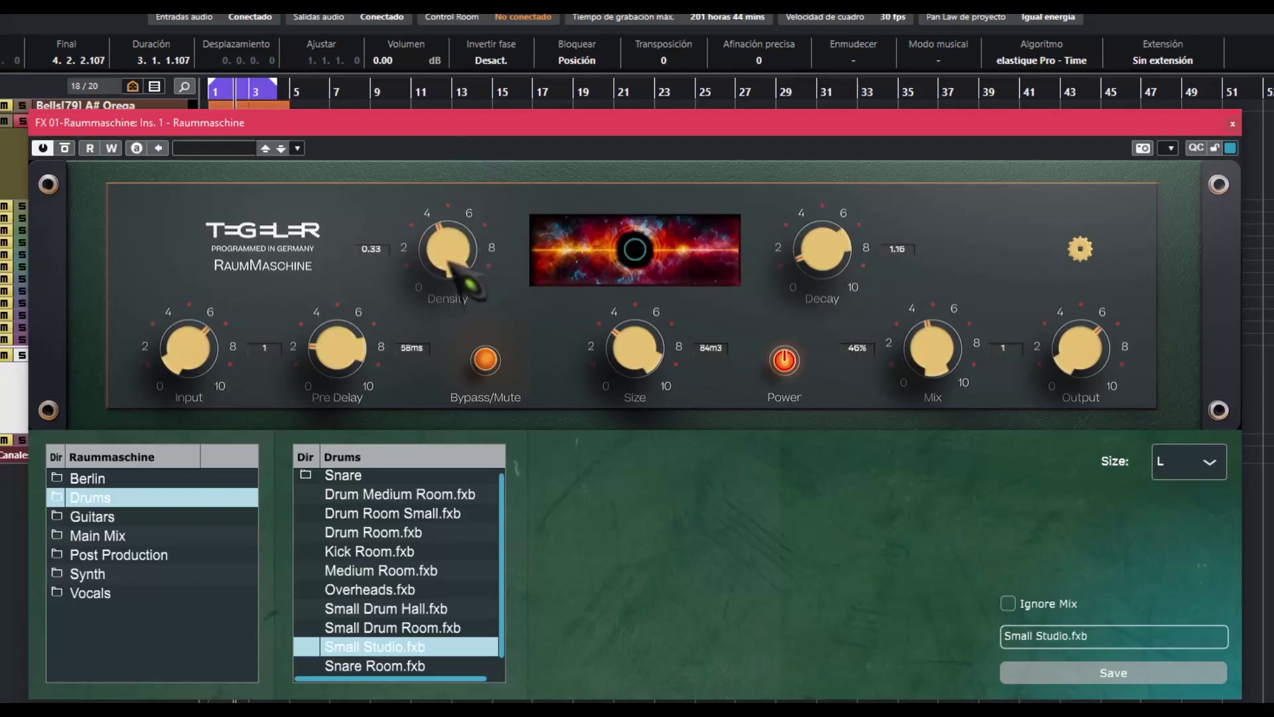
# Set the reverb Size to 220 m3, Pre Delay to 39 ms and Mix to 70%
pyautogui.moveTo(633, 391); pyautogui.dragTo(675, 285)
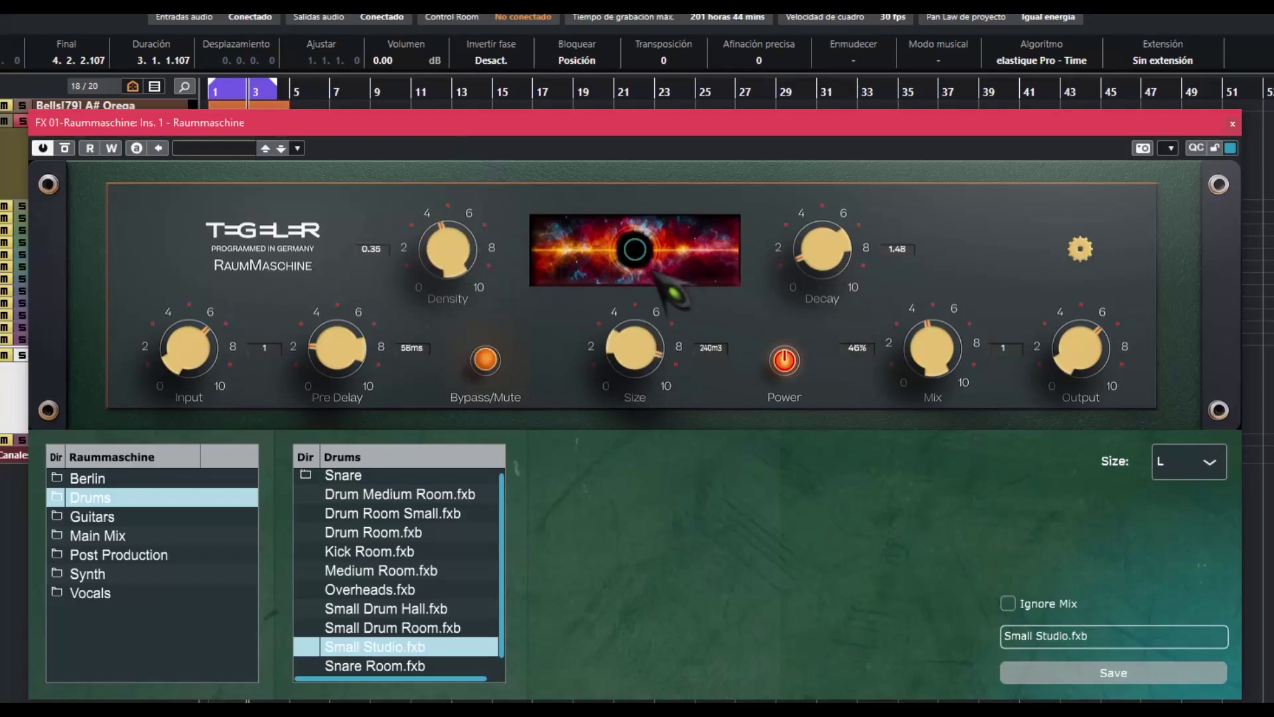
pyautogui.moveTo(328, 375); pyautogui.dragTo(376, 435)
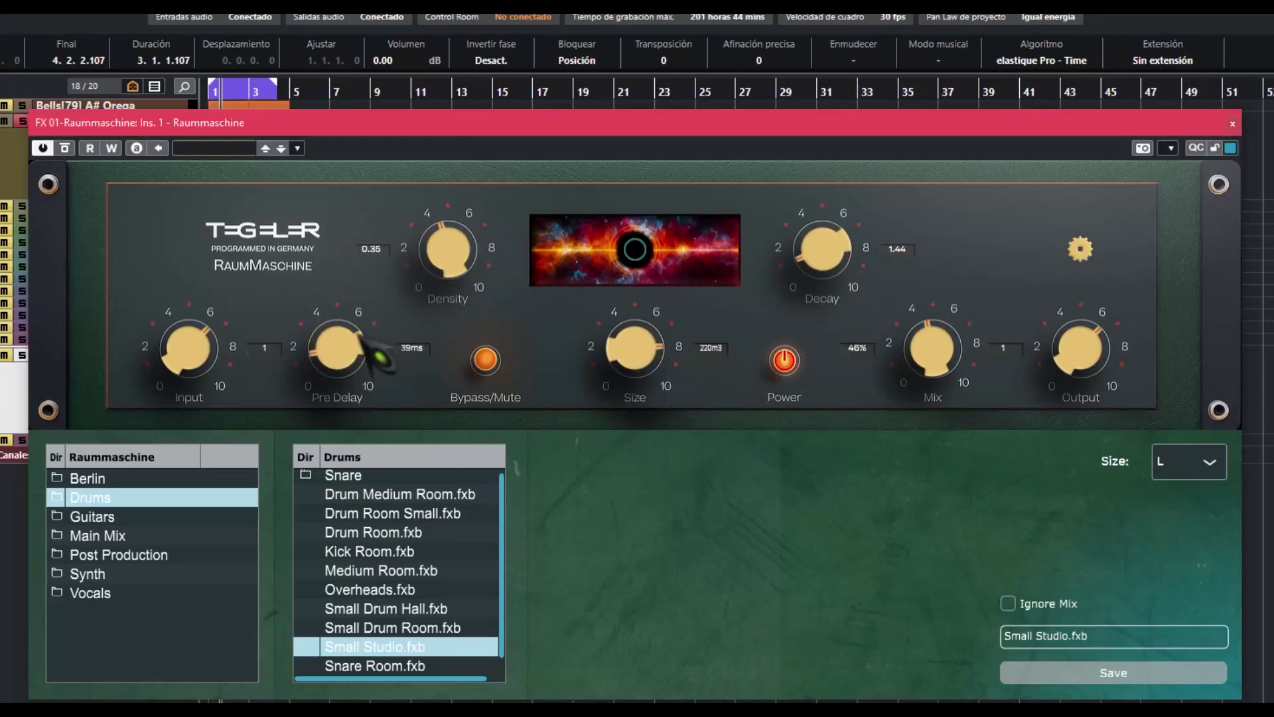
pyautogui.moveTo(975, 362); pyautogui.dragTo(956, 316)
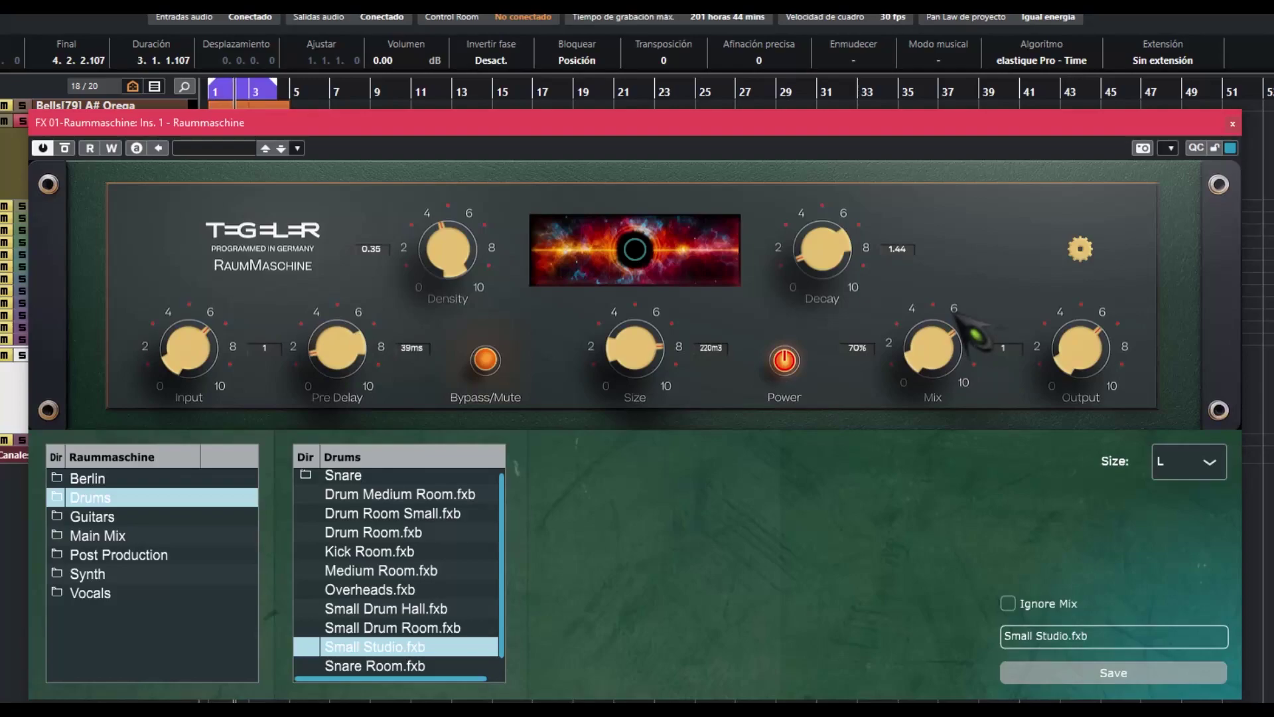
# Audition the Drums presets Snare Room and Tight & Smooth, keep the latter loaded, and close the preset browser
pyautogui.click(402, 666)
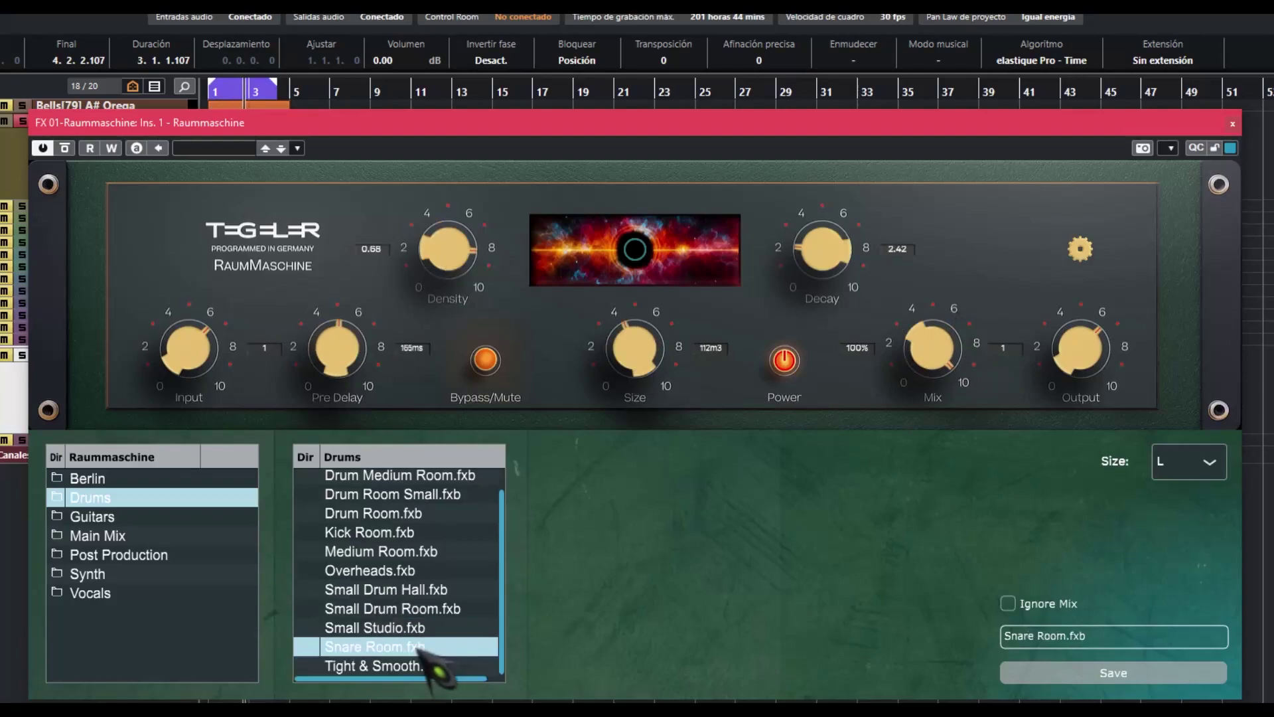
pyautogui.click(392, 666)
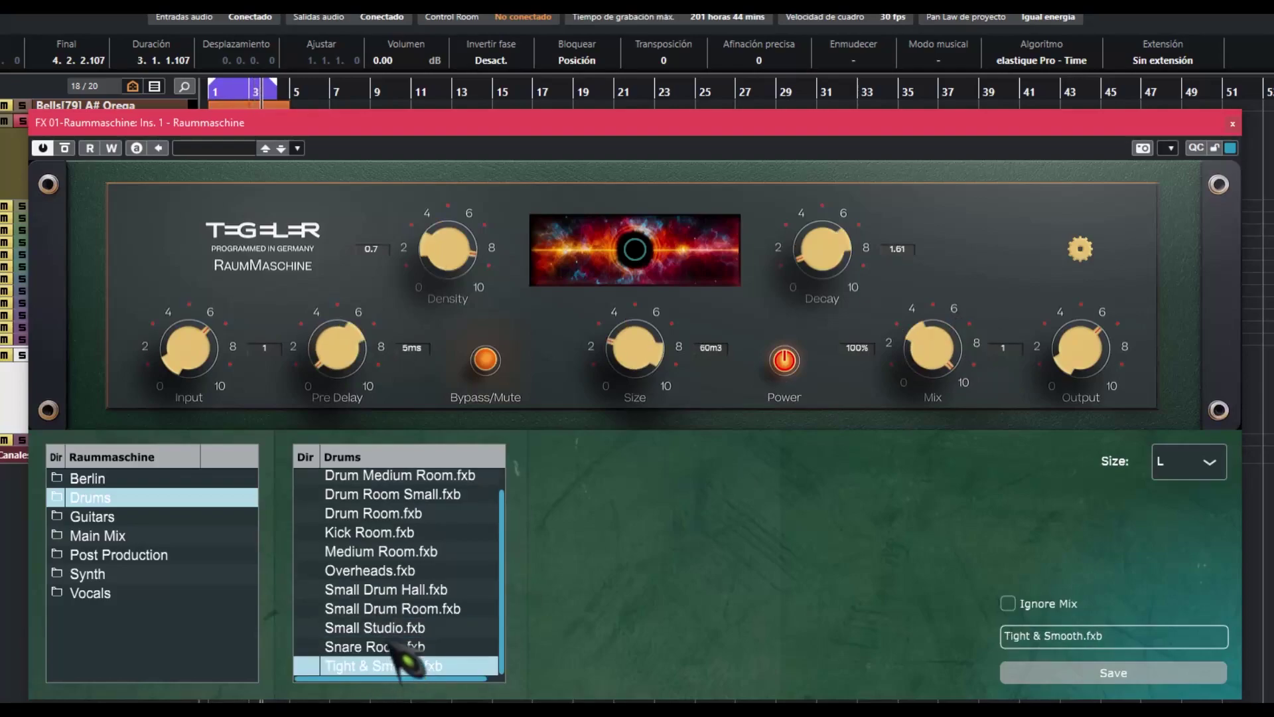
pyautogui.click(1081, 249)
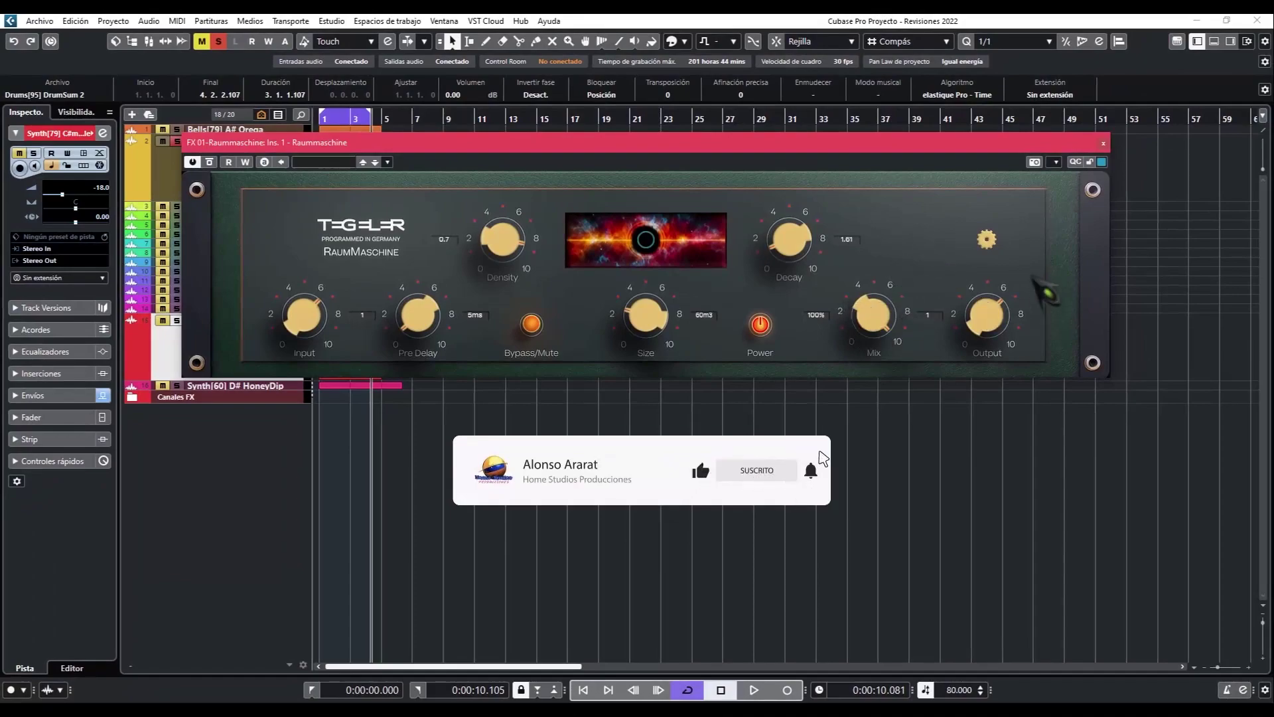
# Reopen the preset and settings area and set the plug-in's interface size to S
pyautogui.click(987, 238)
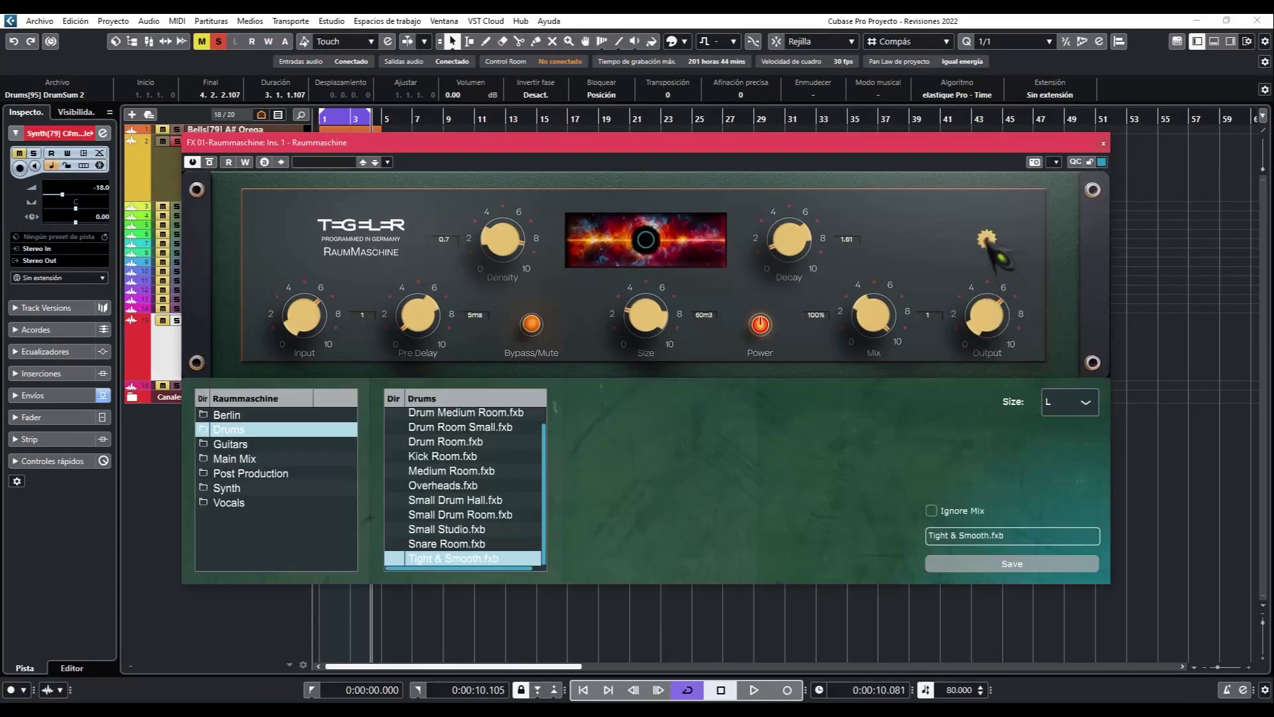
pyautogui.click(1086, 402)
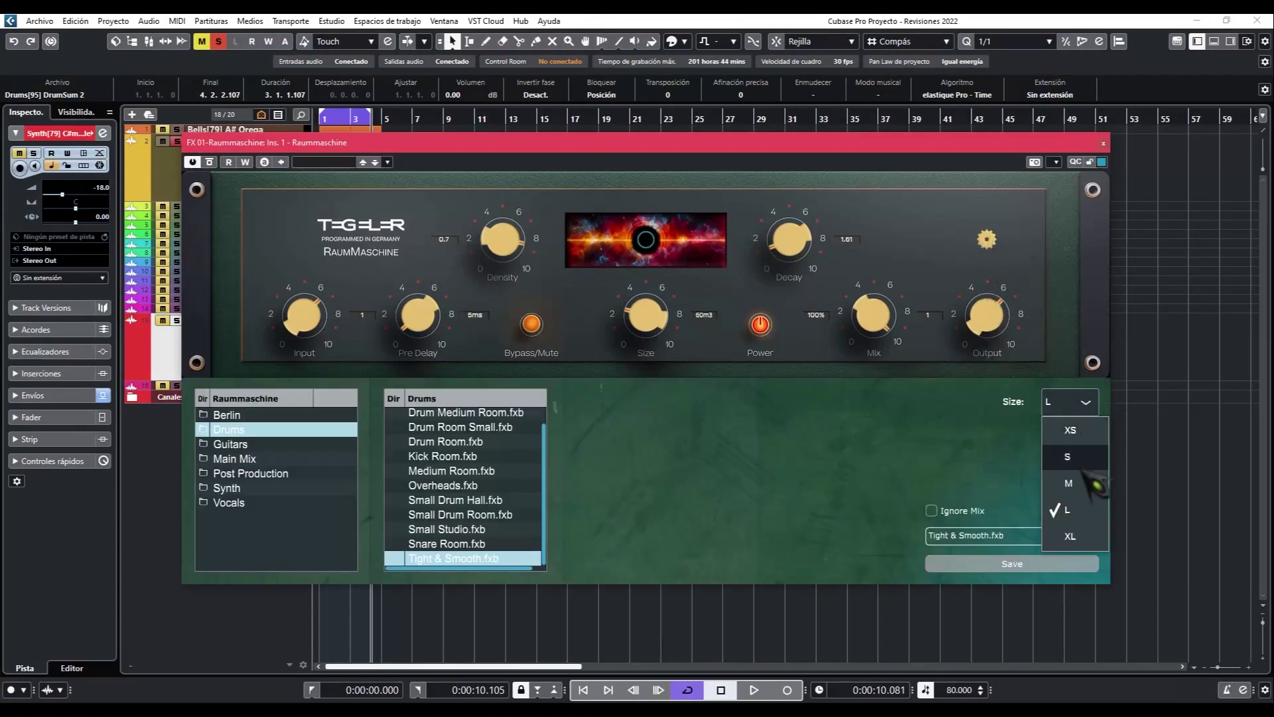
pyautogui.click(1070, 457)
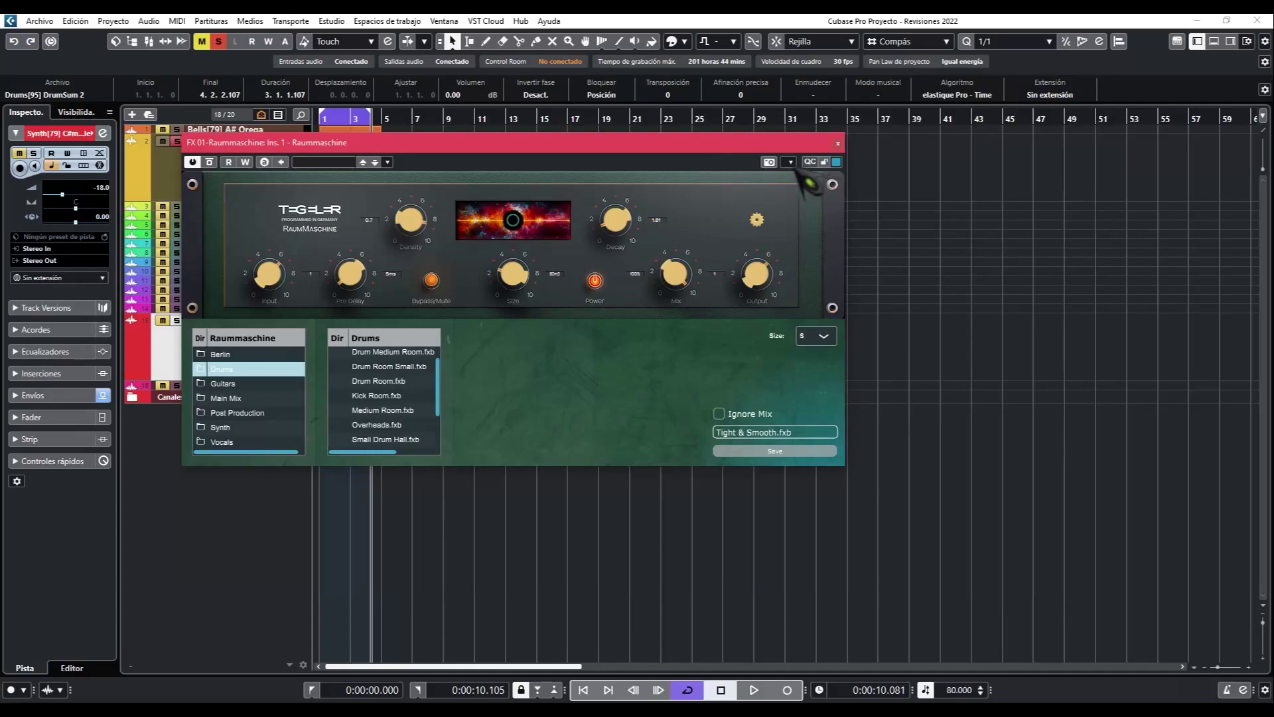